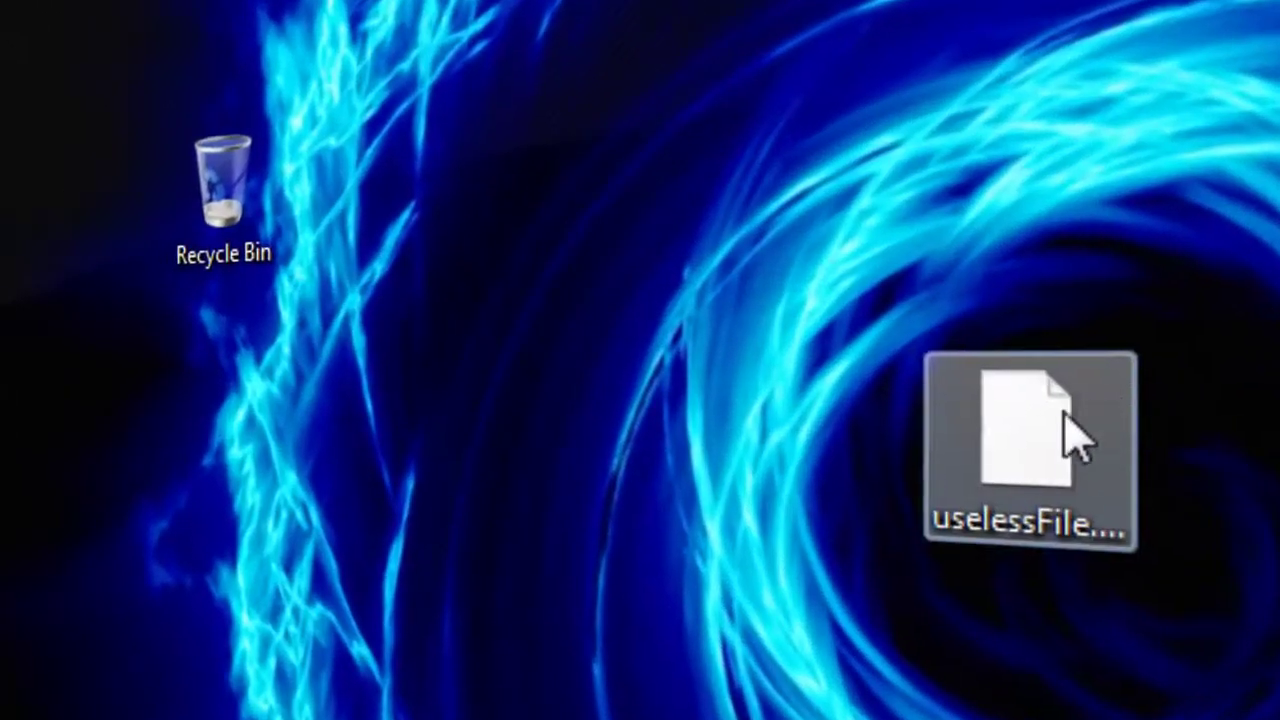
# Delete uselessFile.vip from the desktop by sending it to the Recycle Bin.
pyautogui.click(1066, 421)
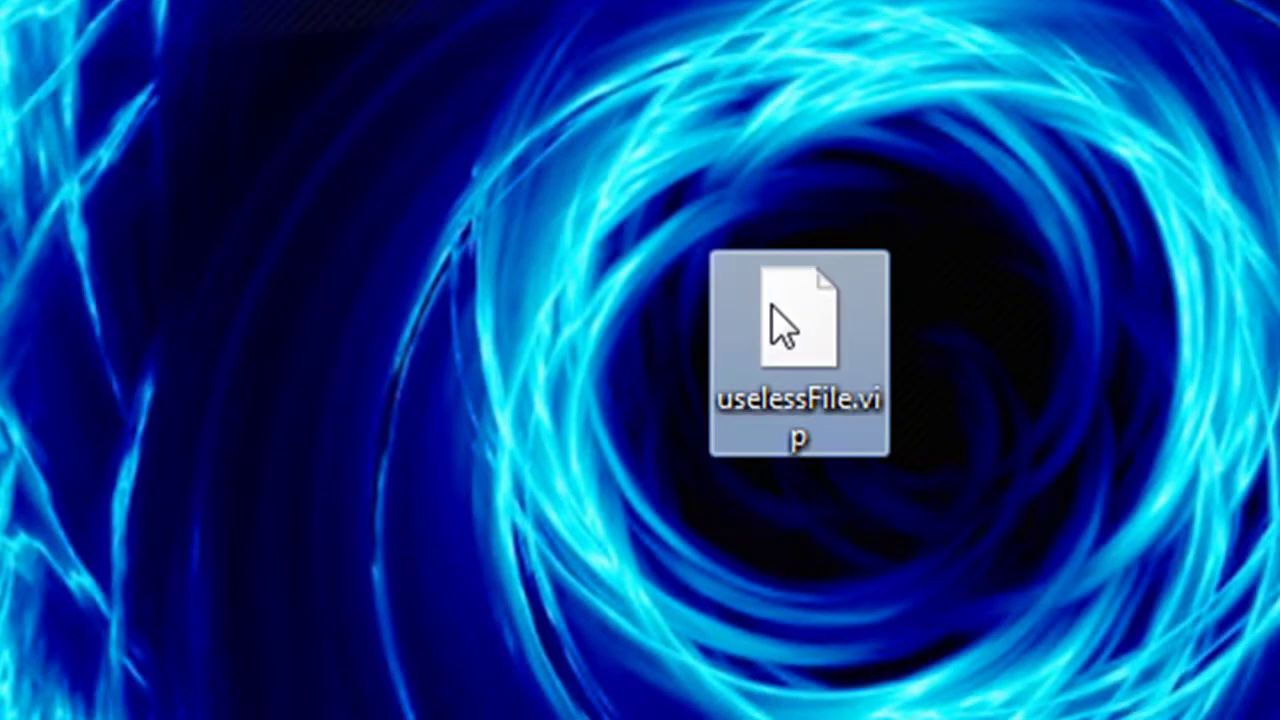
pyautogui.press('Delete')
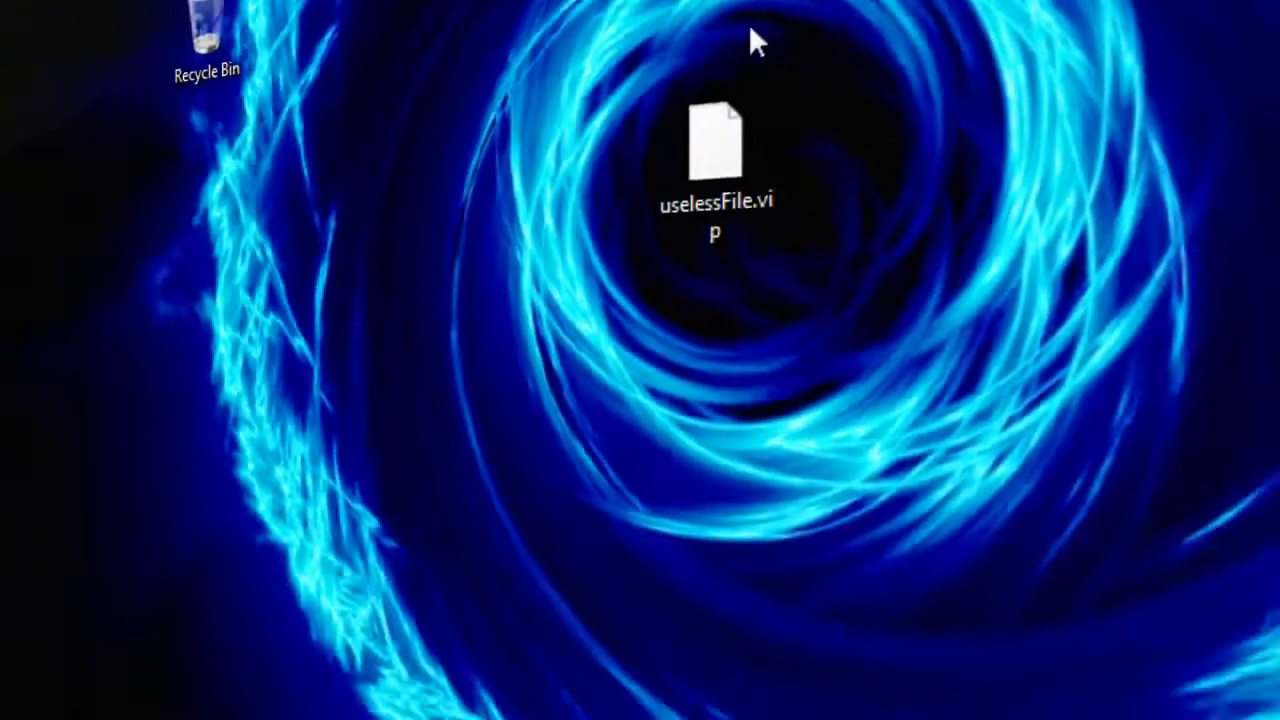
pyautogui.rightClick(716, 130)
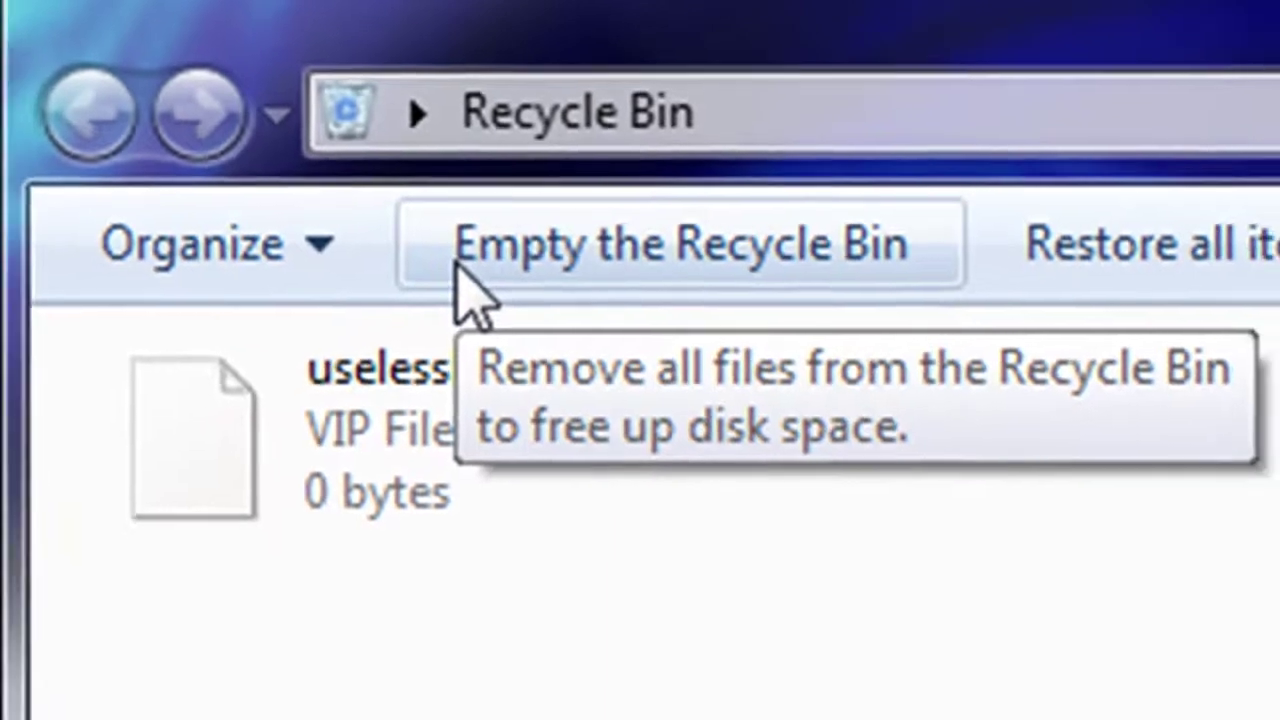
pyautogui.click(458, 264)
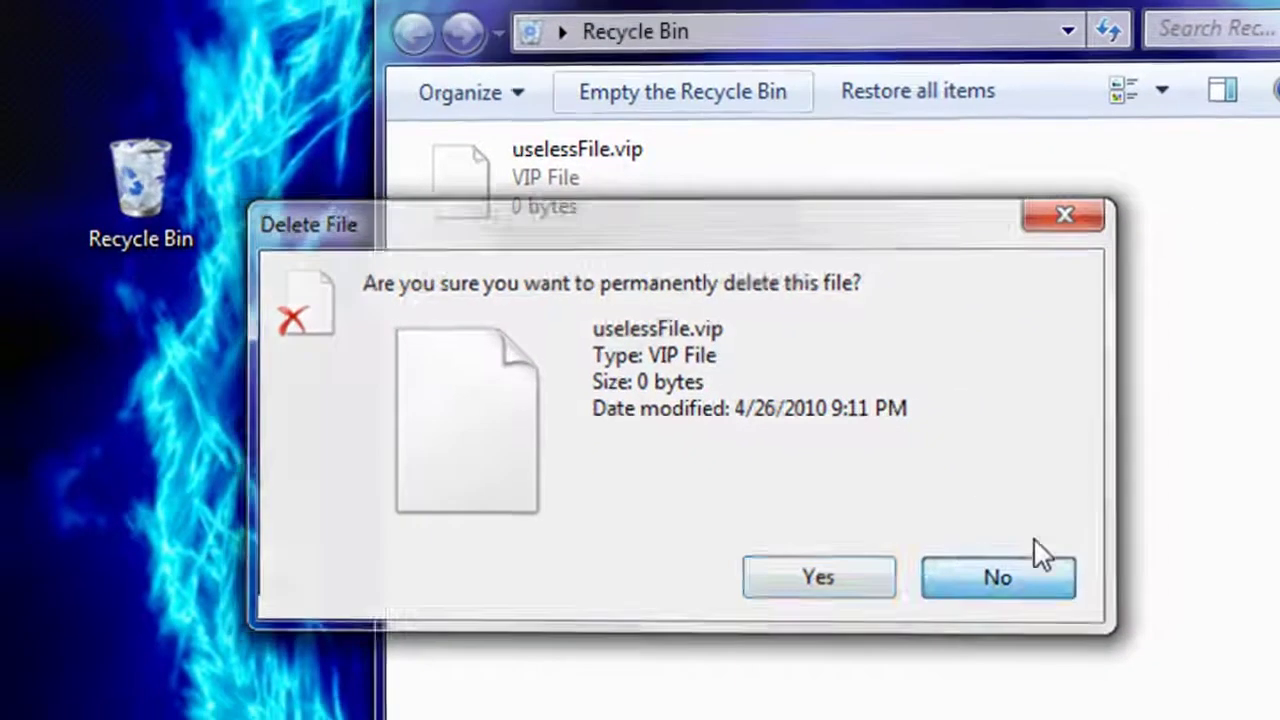
pyautogui.click(1033, 575)
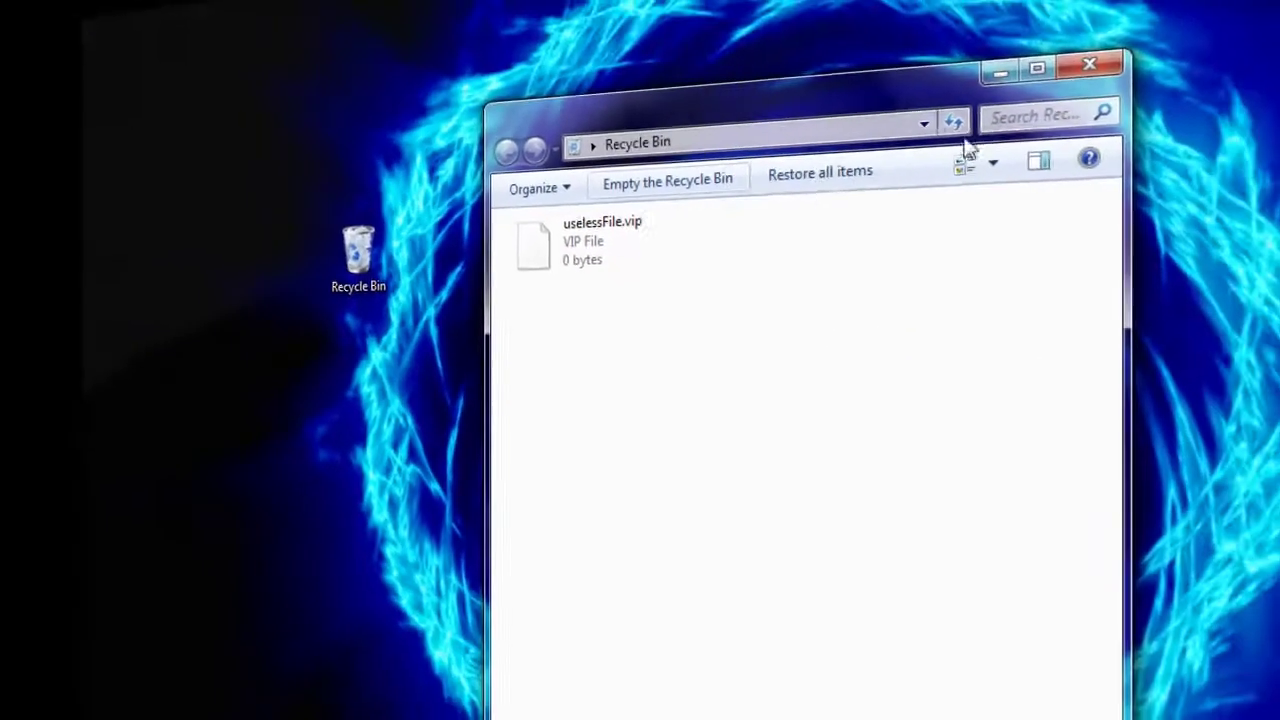
pyautogui.click(1089, 65)
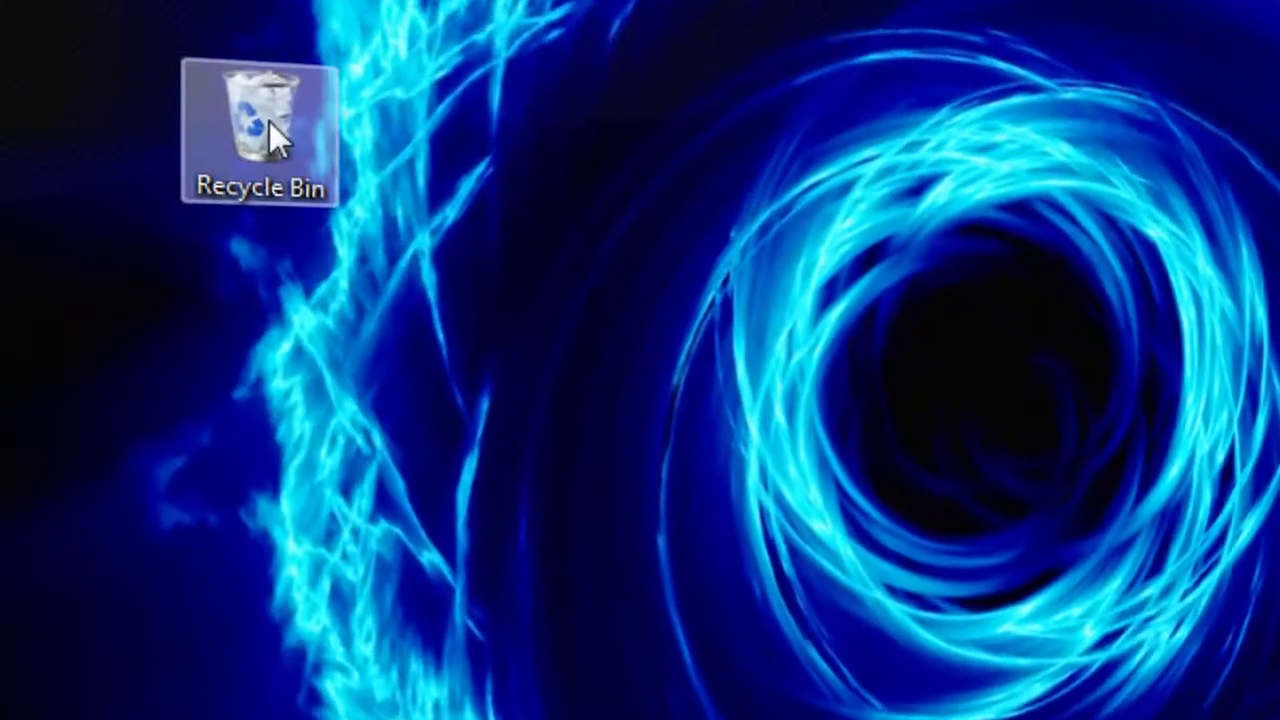
# Empty the Recycle Bin directly from its desktop icon.
pyautogui.rightClick(269, 121)
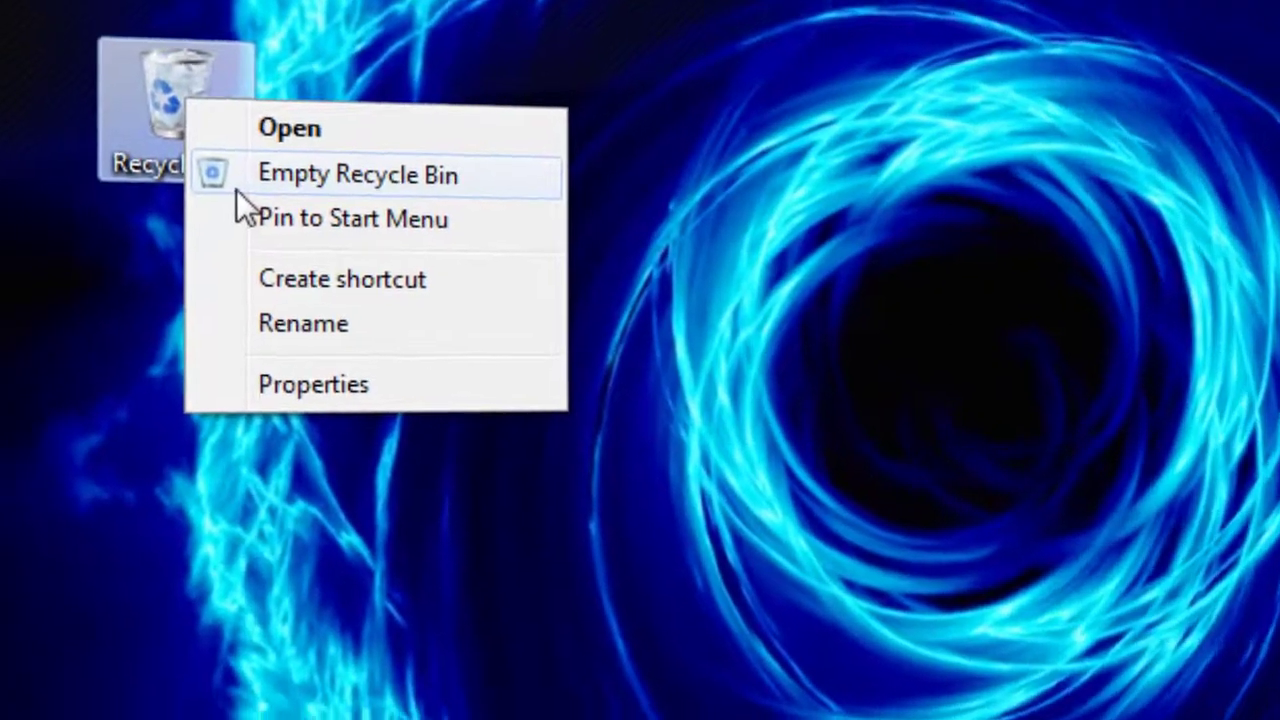
pyautogui.click(236, 188)
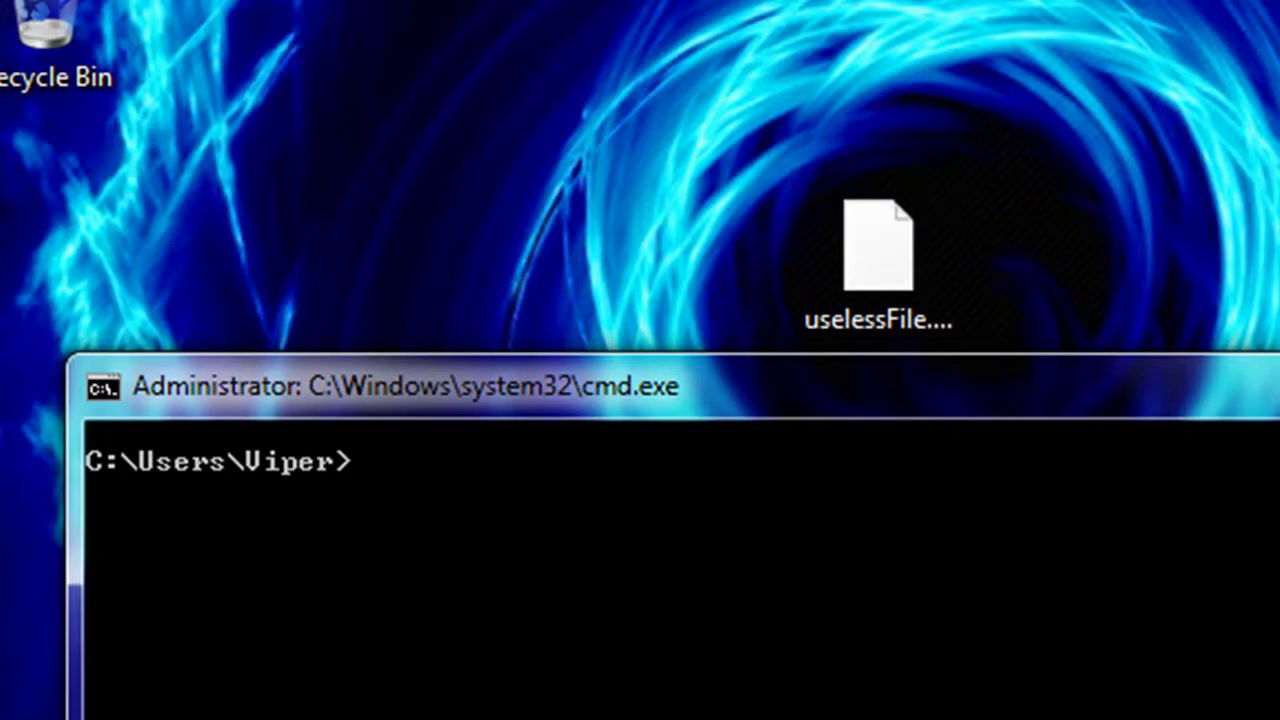
# Run the command del Desktop\uselessFile.vip at the command prompt to delete the file.
pyautogui.write('del')
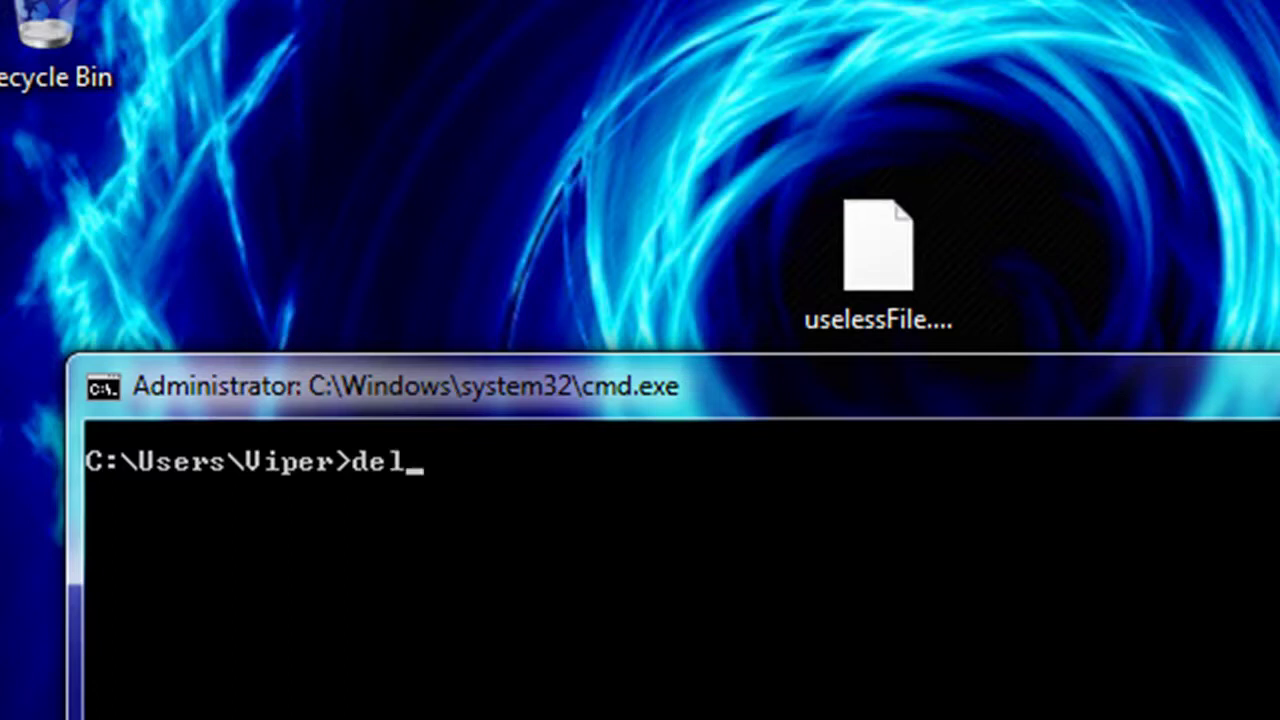
pyautogui.write(' Desktop\\')
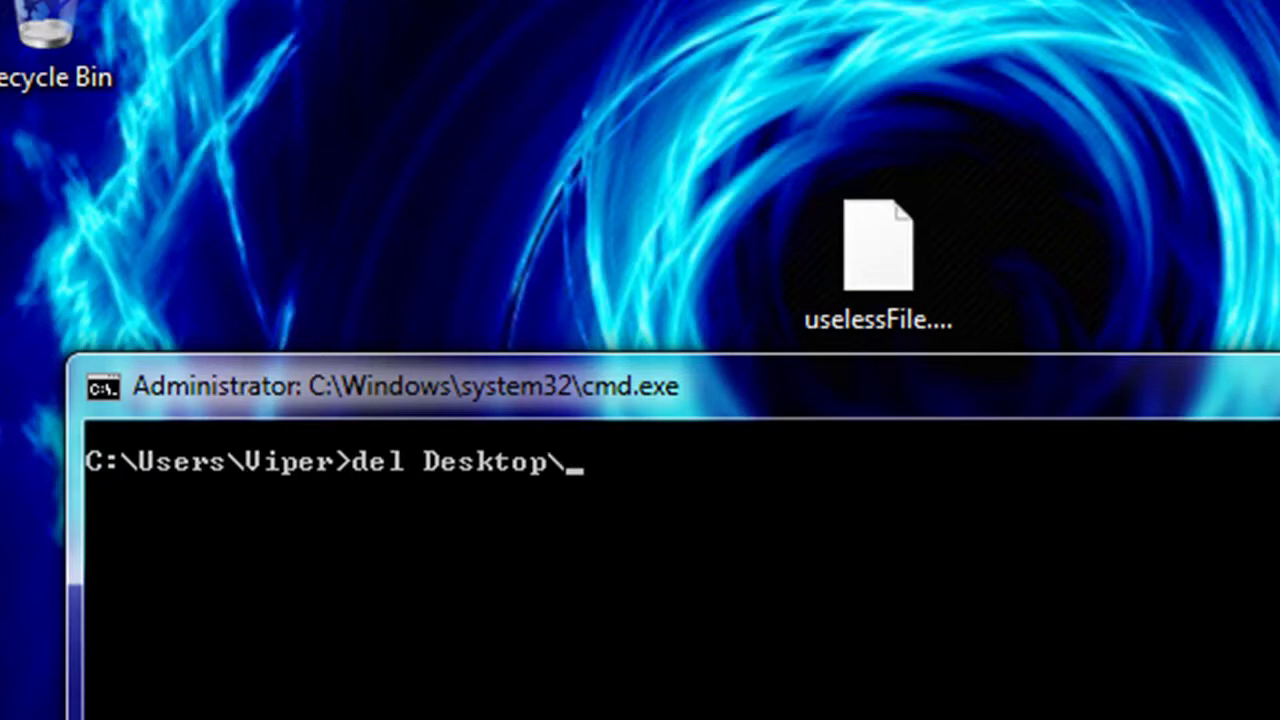
pyautogui.write('use')
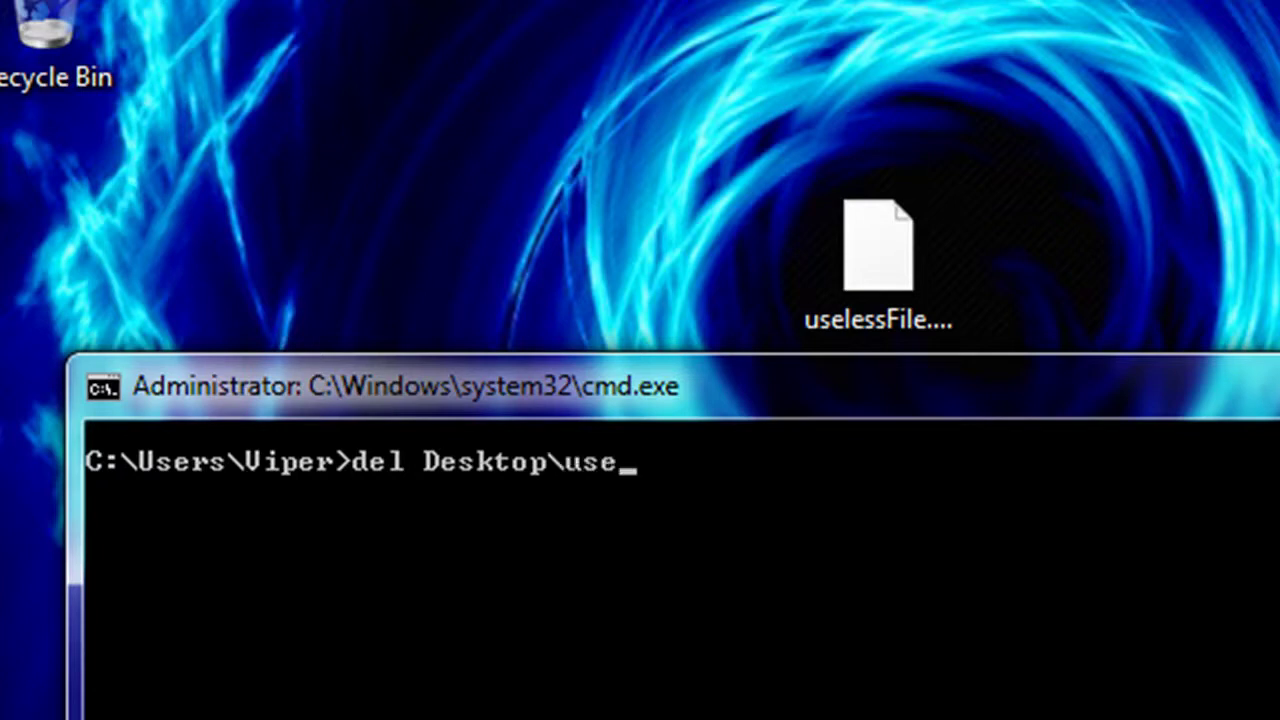
pyautogui.write('lessFile.')
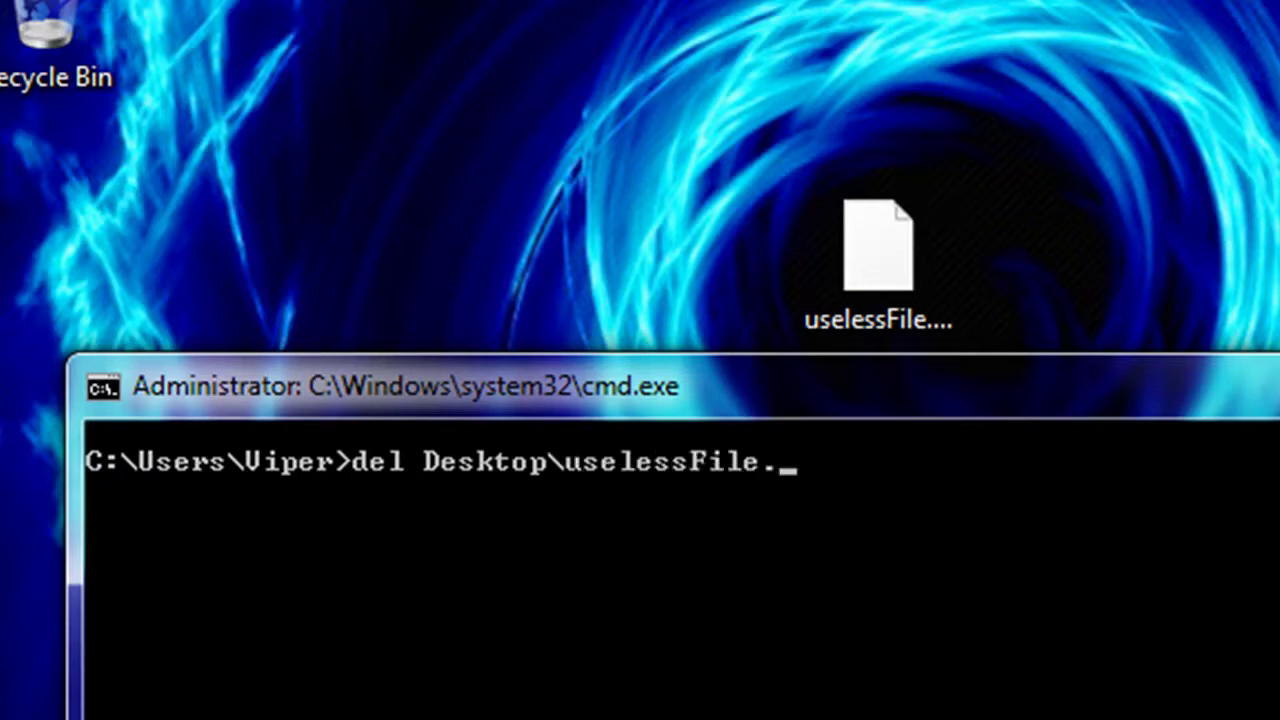
pyautogui.write('vip')
pyautogui.press('Return')
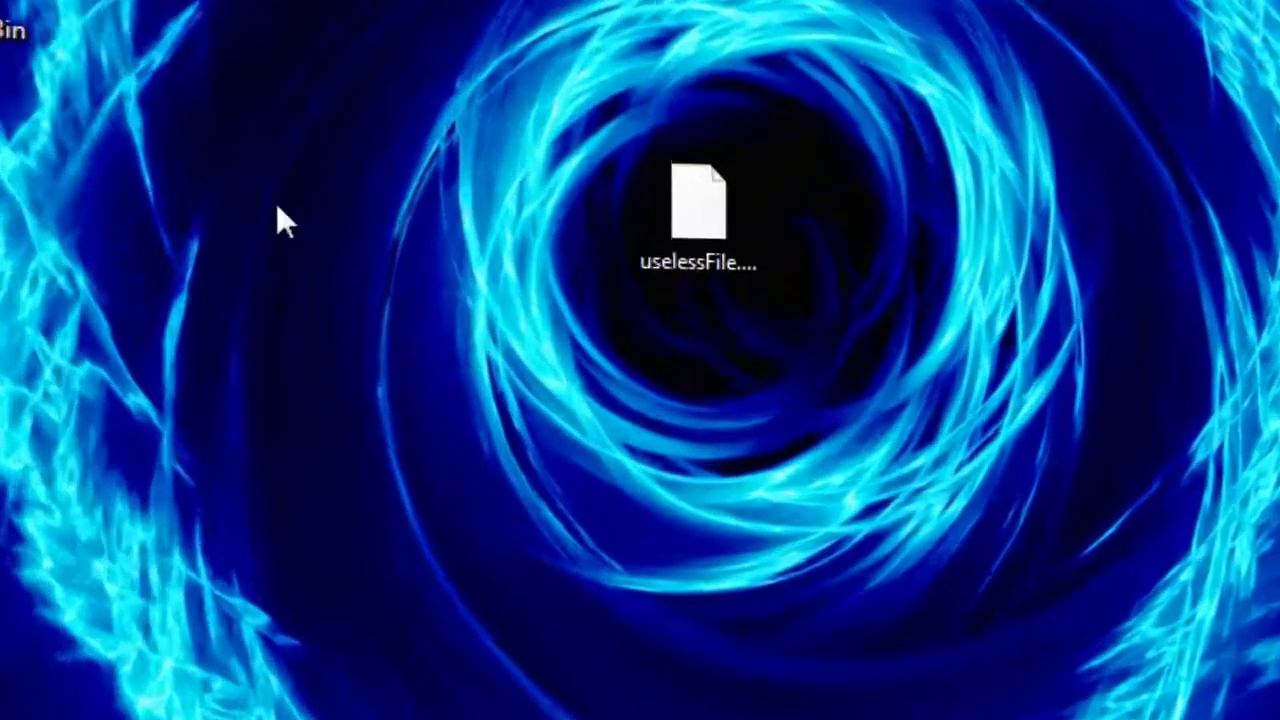
# Create a new text document on the desktop.
pyautogui.press('Right')
pyautogui.rightClick(85, 95)
pyautogui.moveTo(349, 563)
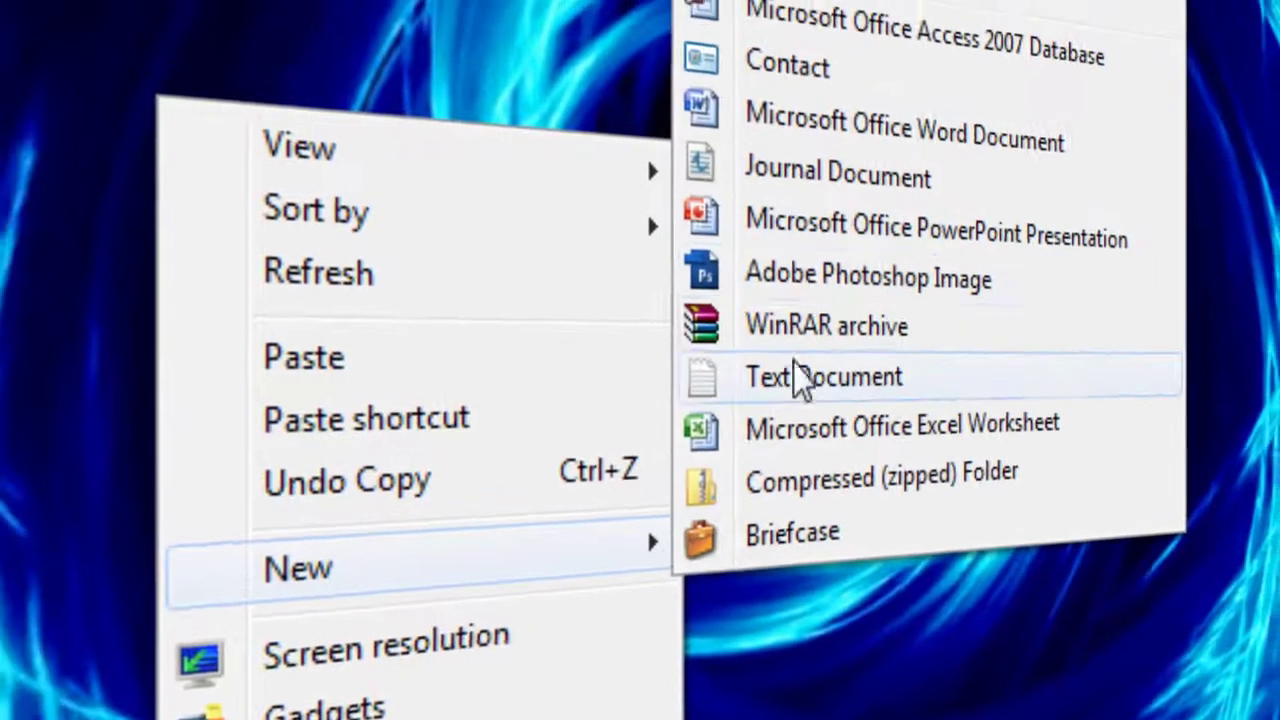
pyautogui.click(755, 350)
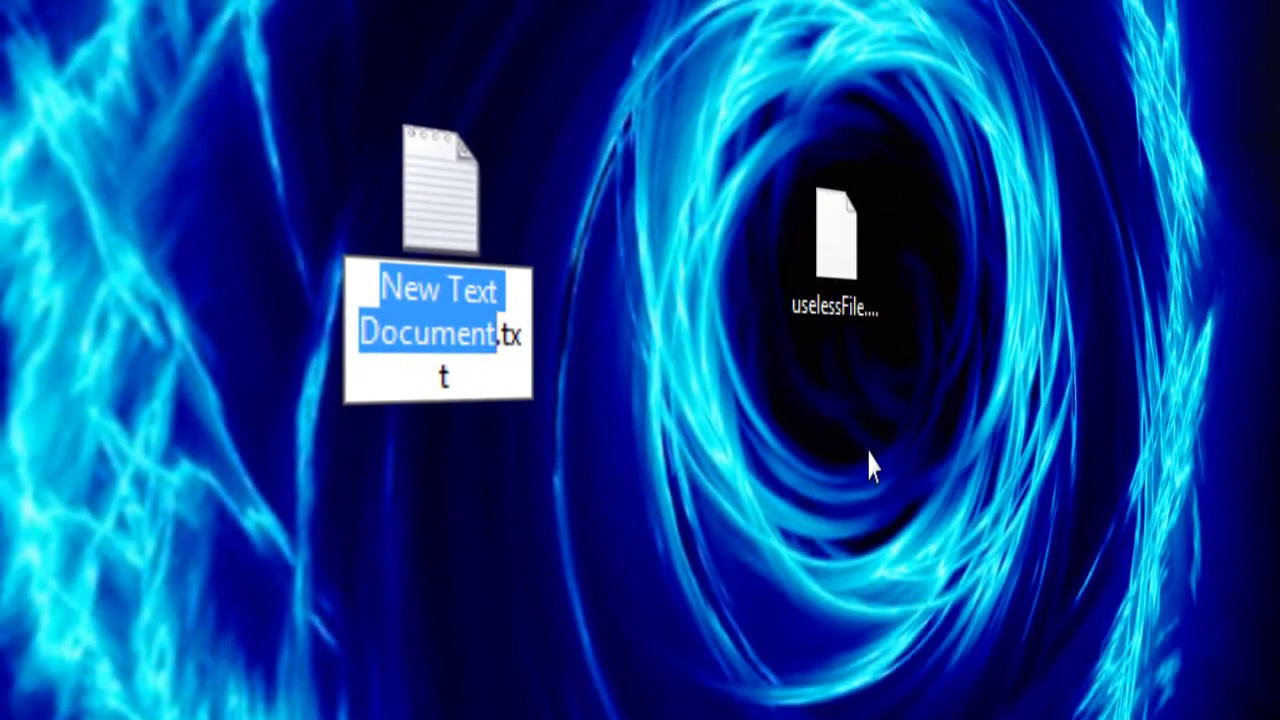
# Name the new text document delete.bat, replacing its txt extension and accepting the extension change.
pyautogui.write('delete')
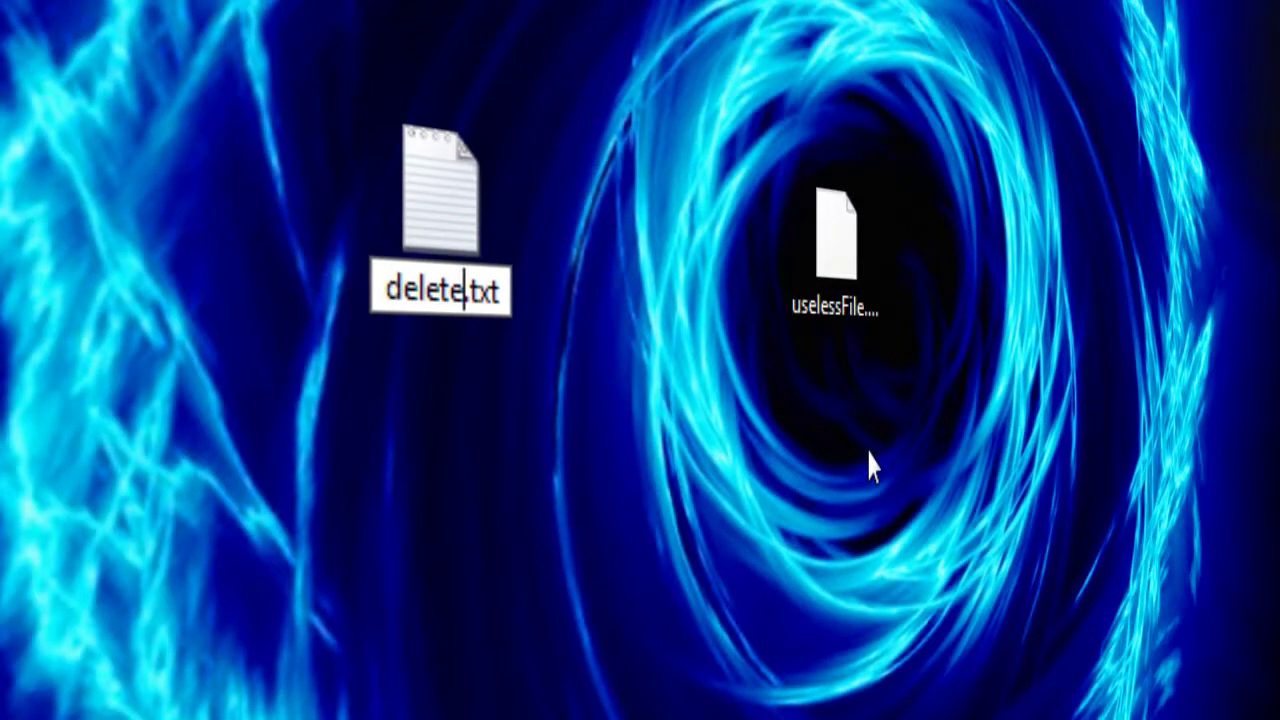
pyautogui.press('Right')
pyautogui.press('Delete')
pyautogui.press('Delete')
pyautogui.press('BackSpace')
pyautogui.press('BackSpace')
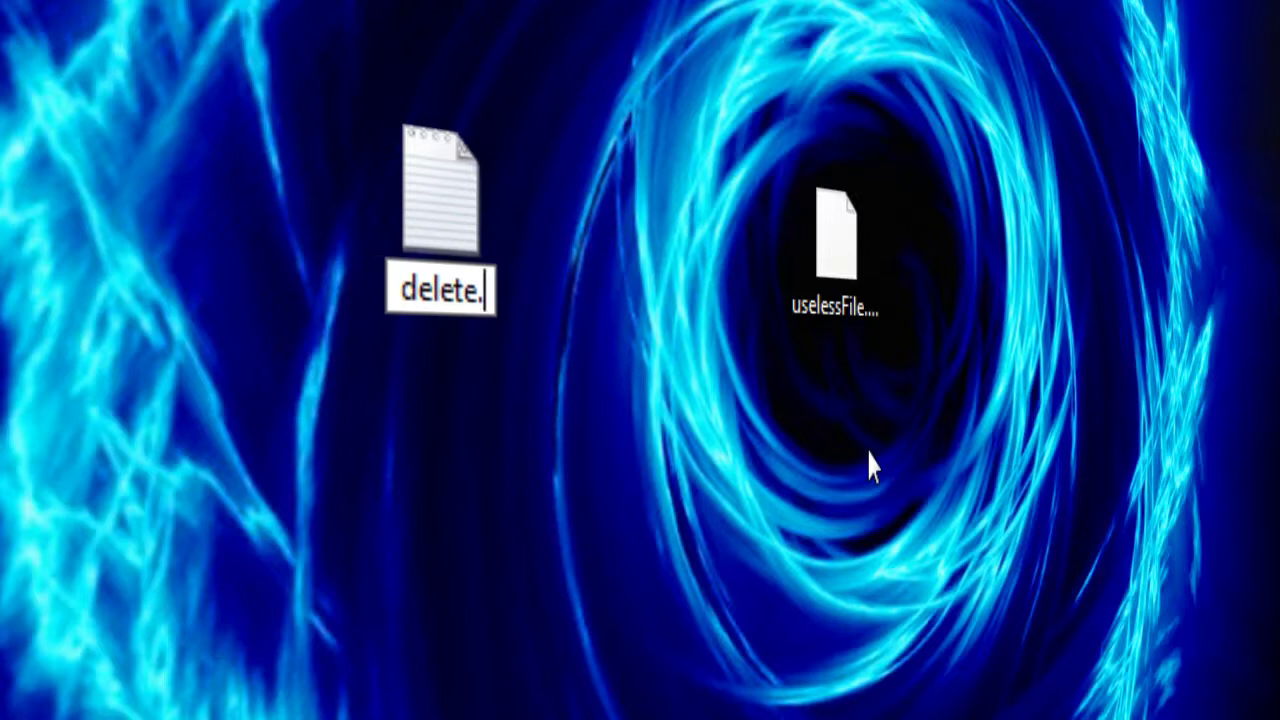
pyautogui.write('.bat')
pyautogui.press('Return')
pyautogui.press('Return')
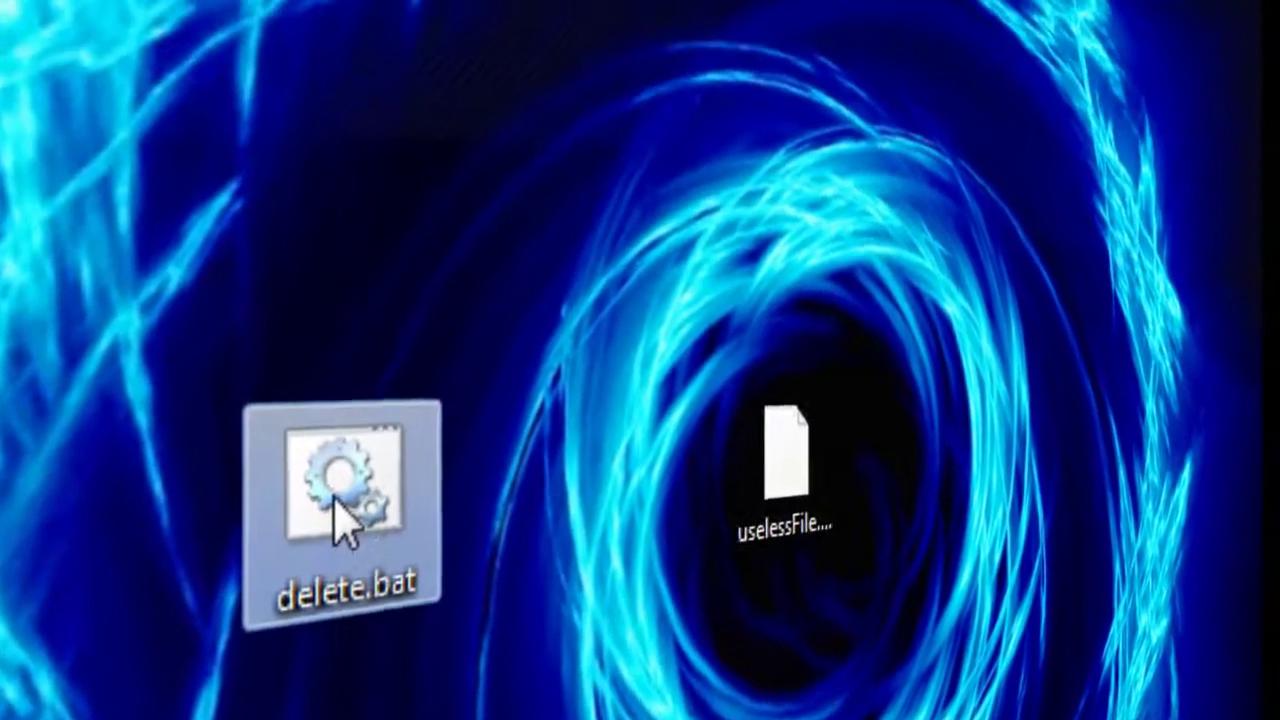
pyautogui.rightClick(340, 520)
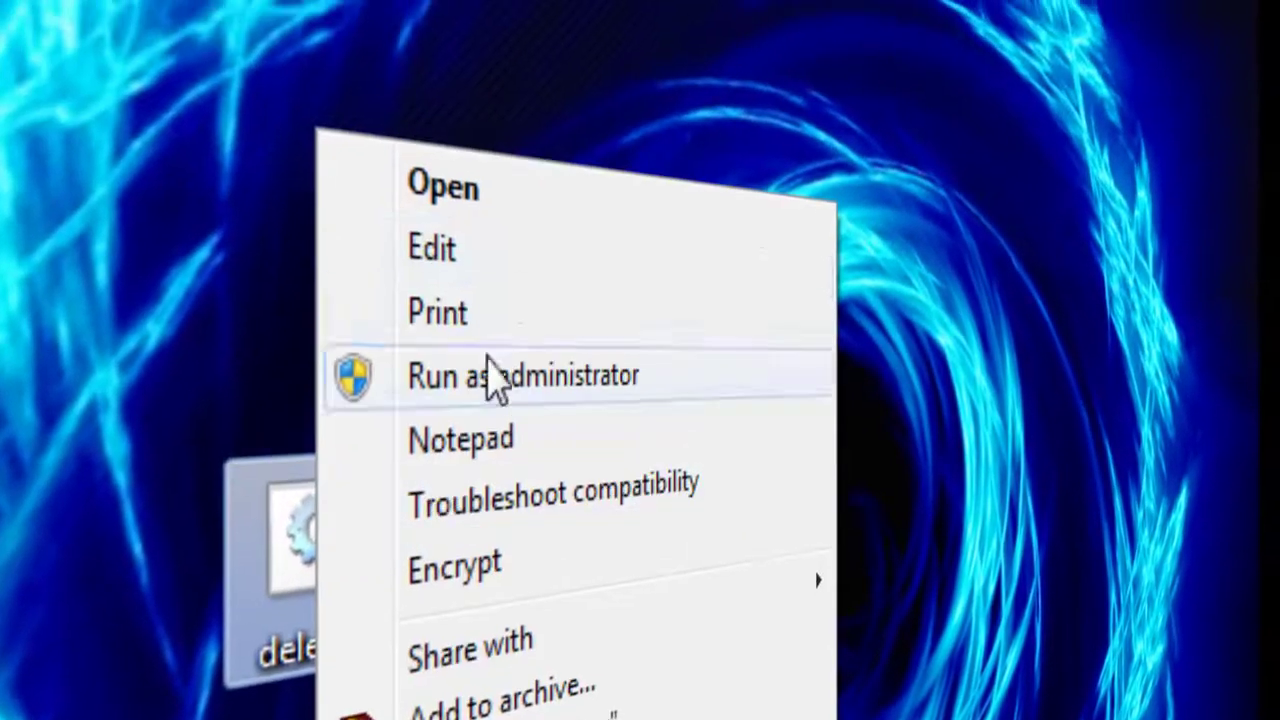
pyautogui.click(497, 205)
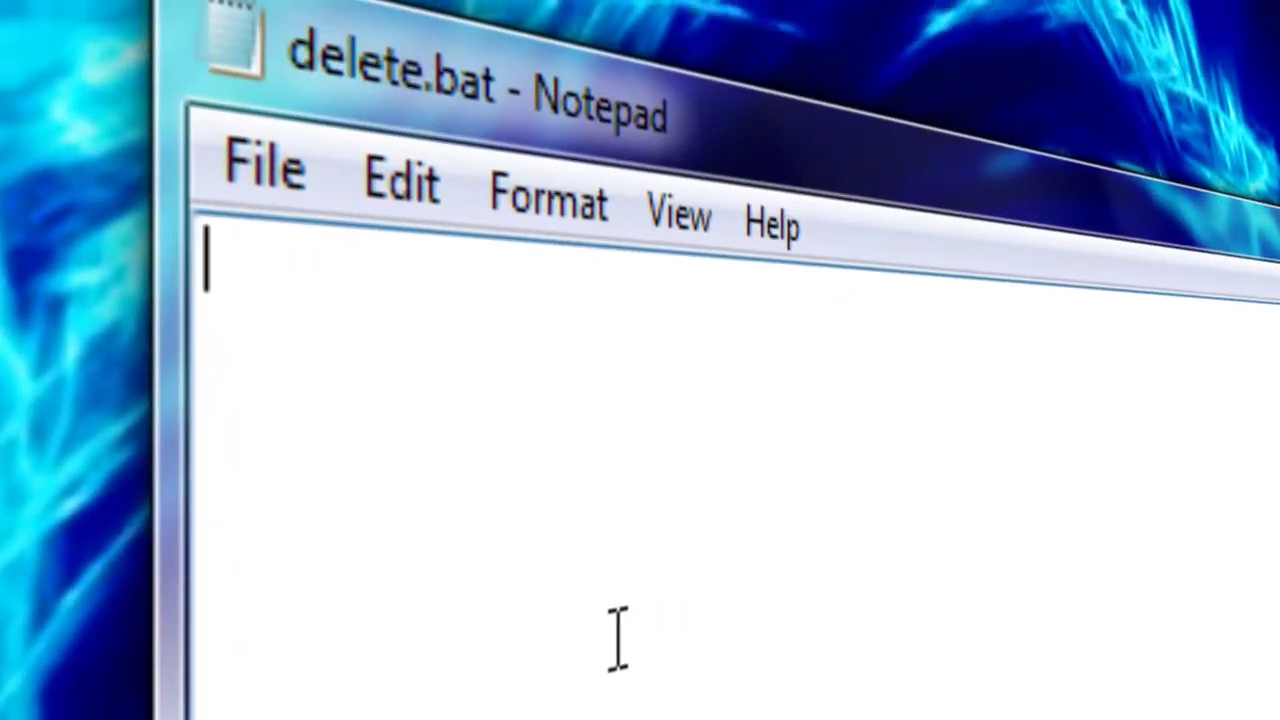
pyautogui.write('@')
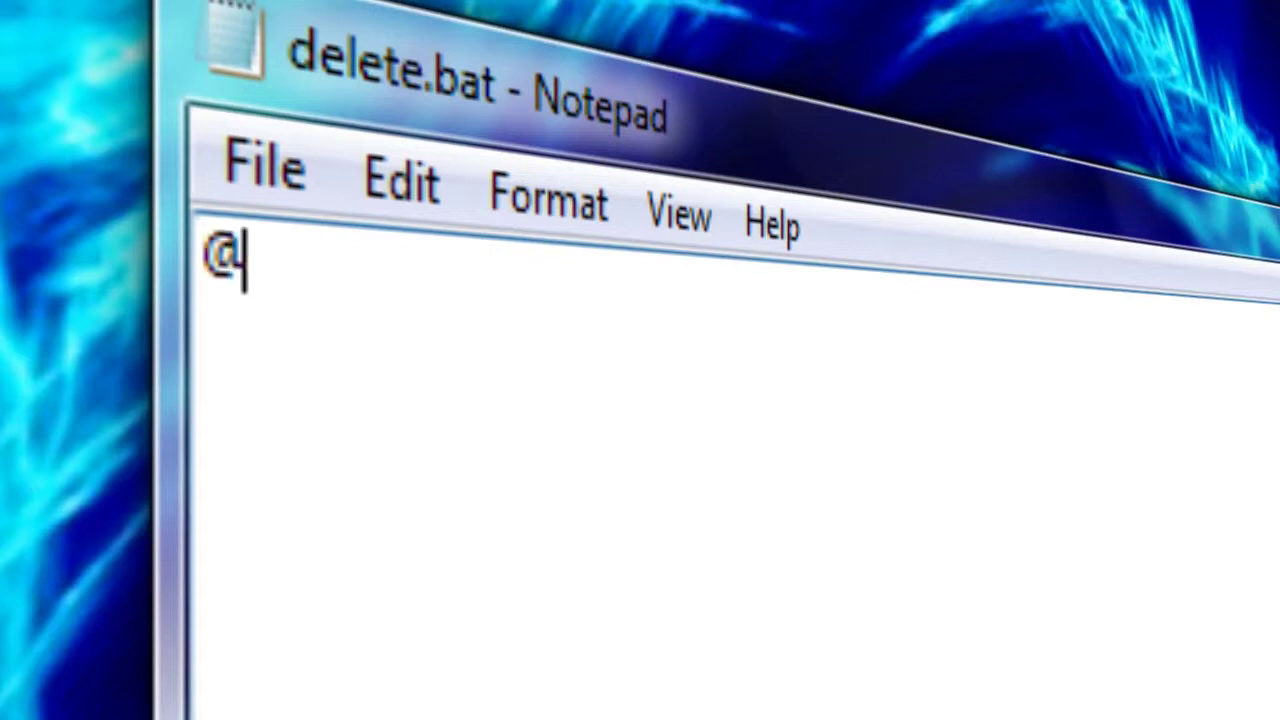
pyautogui.write('echo off')
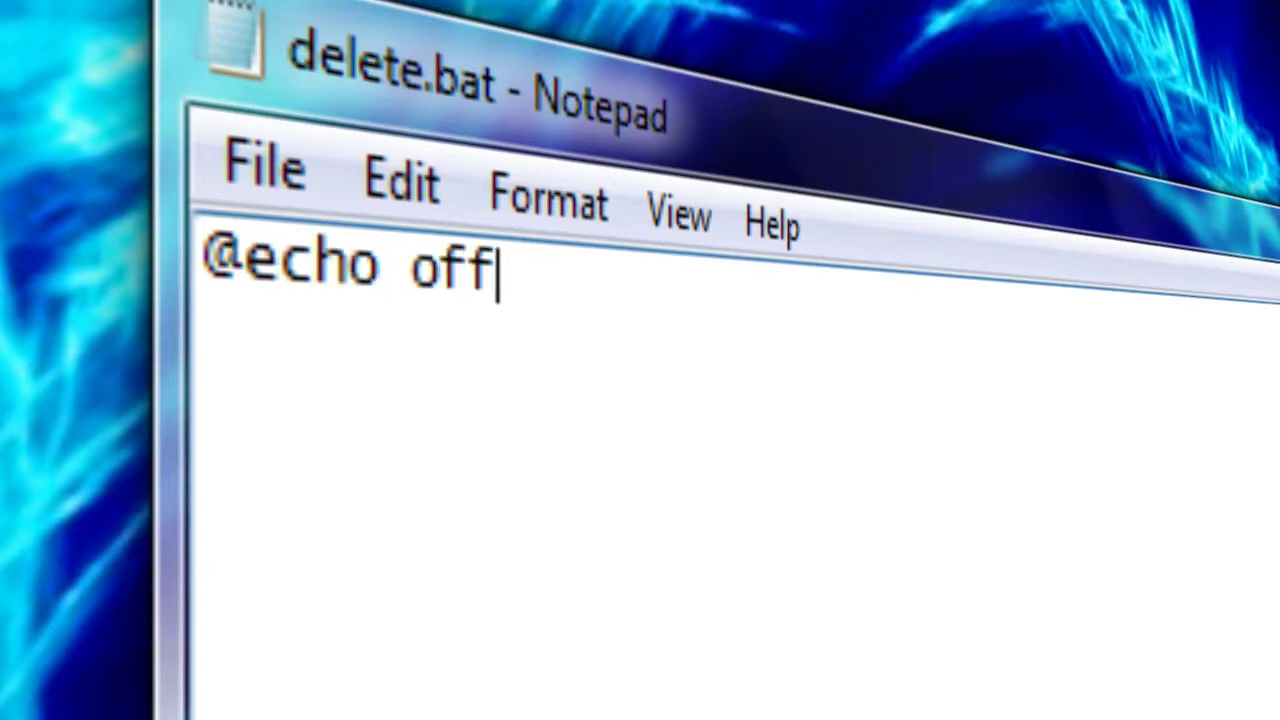
# After a blank line, add the prompt set /p confirm="Are you sure you would like to delete this file? (Y,N) ".
pyautogui.press('Return')
pyautogui.press('Return')
pyautogui.write('s')
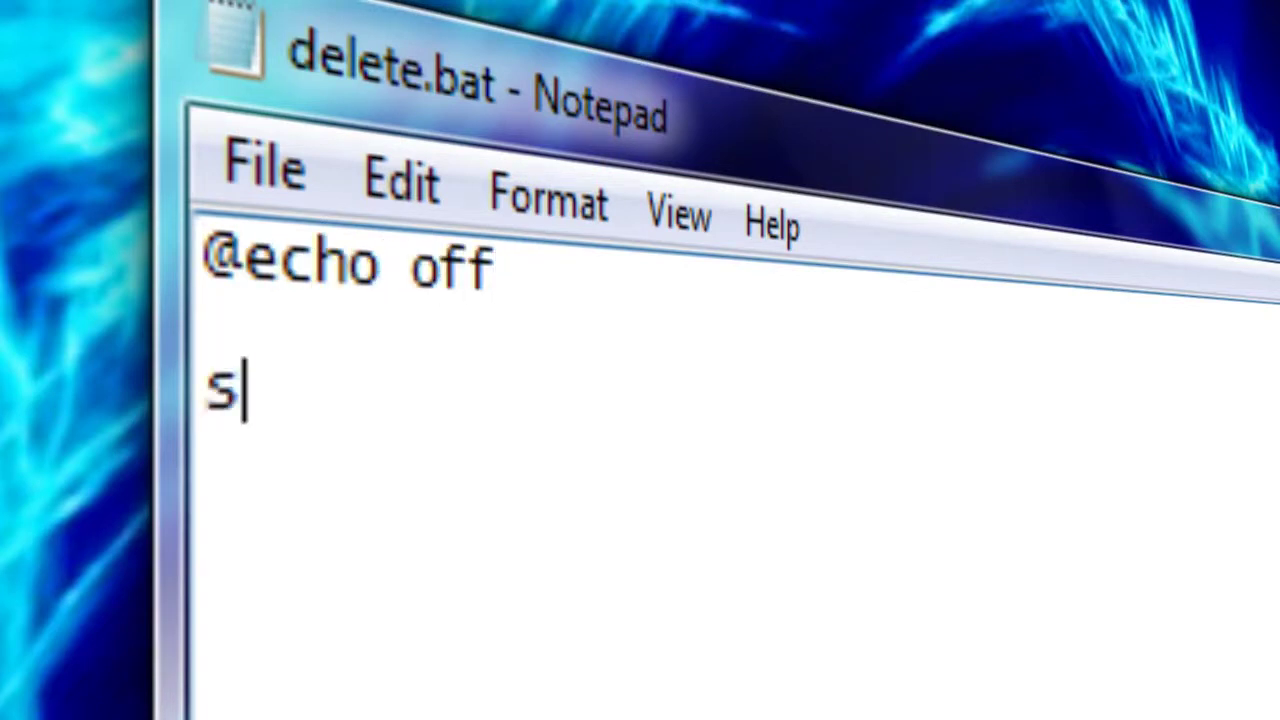
pyautogui.write('et /')
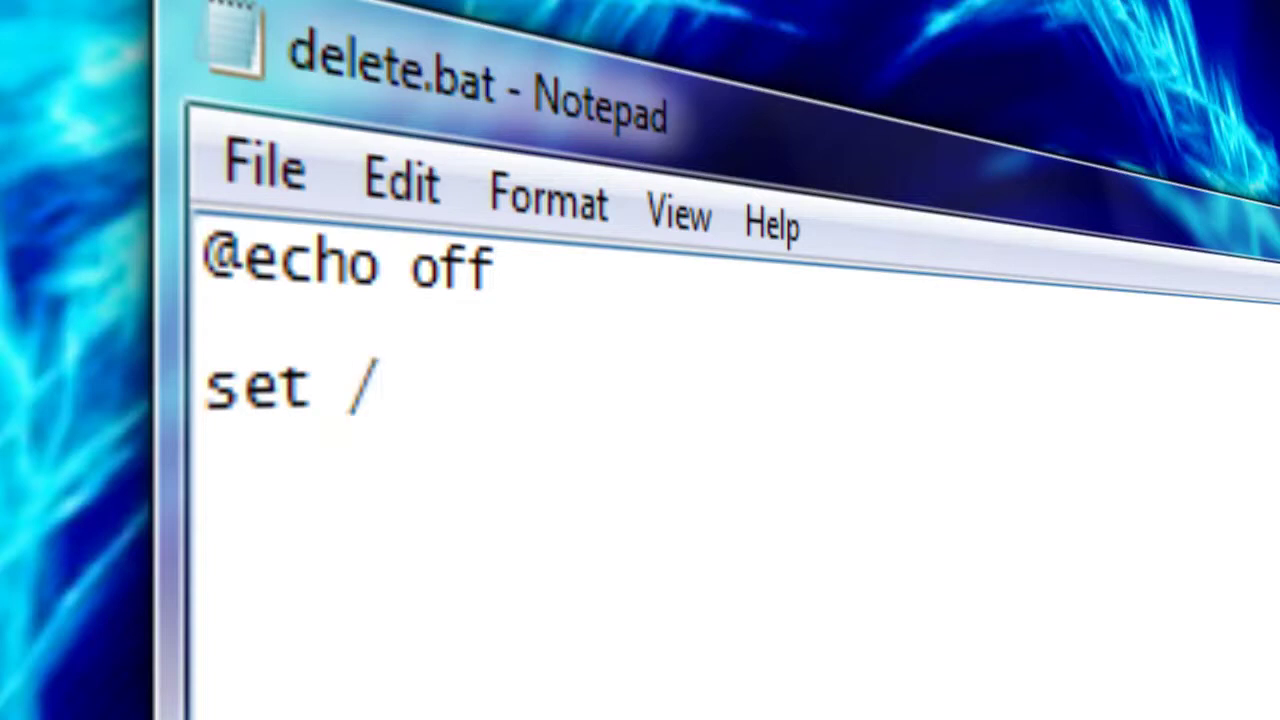
pyautogui.write('p c')
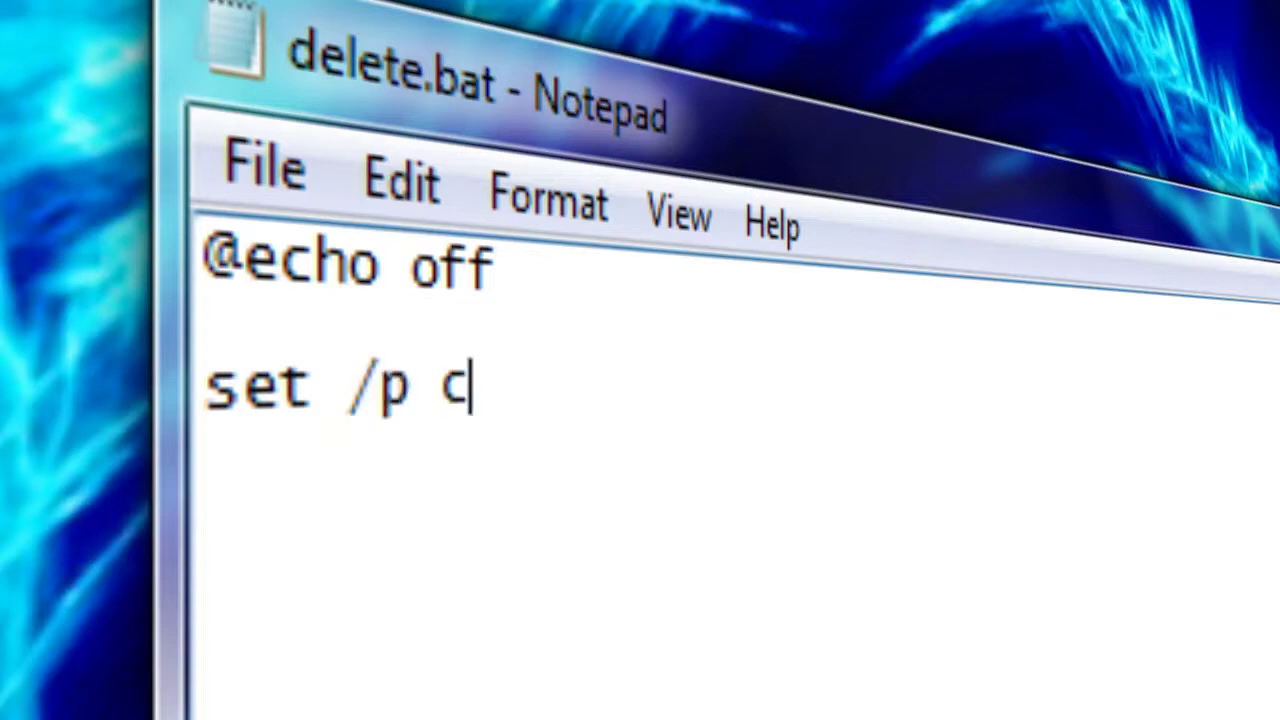
pyautogui.write('onfirm=')
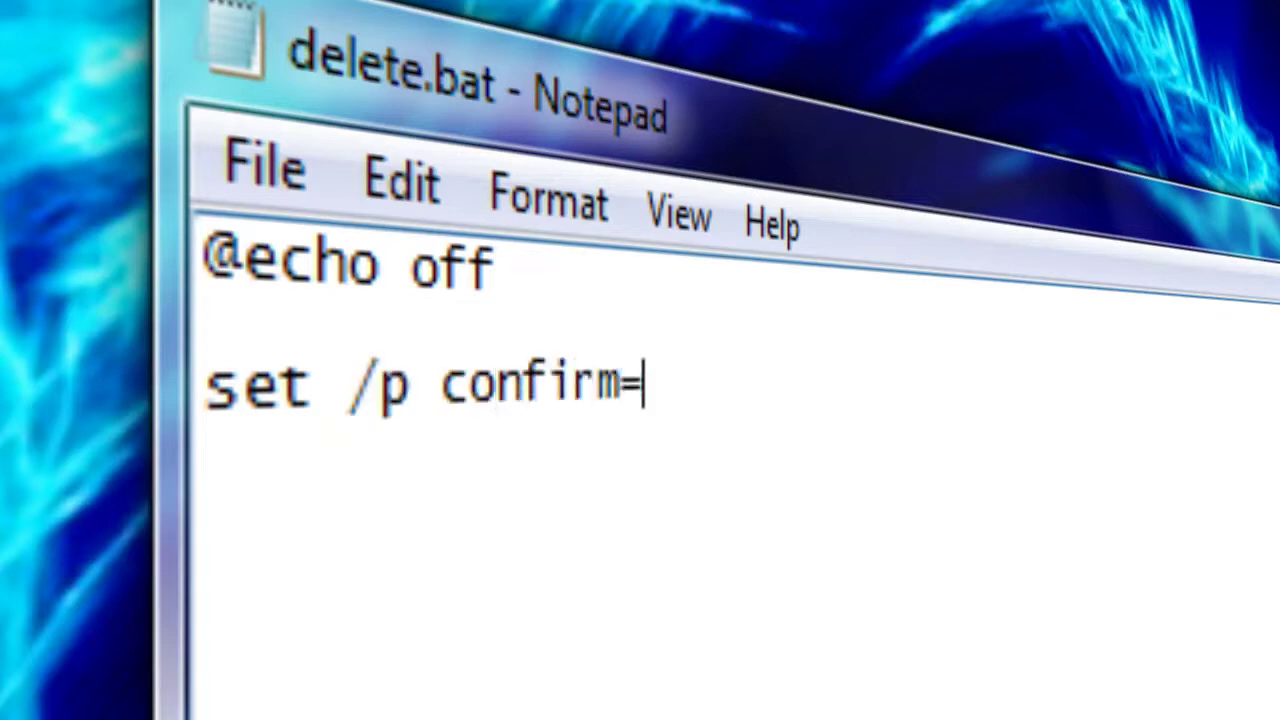
pyautogui.write('"Are you')
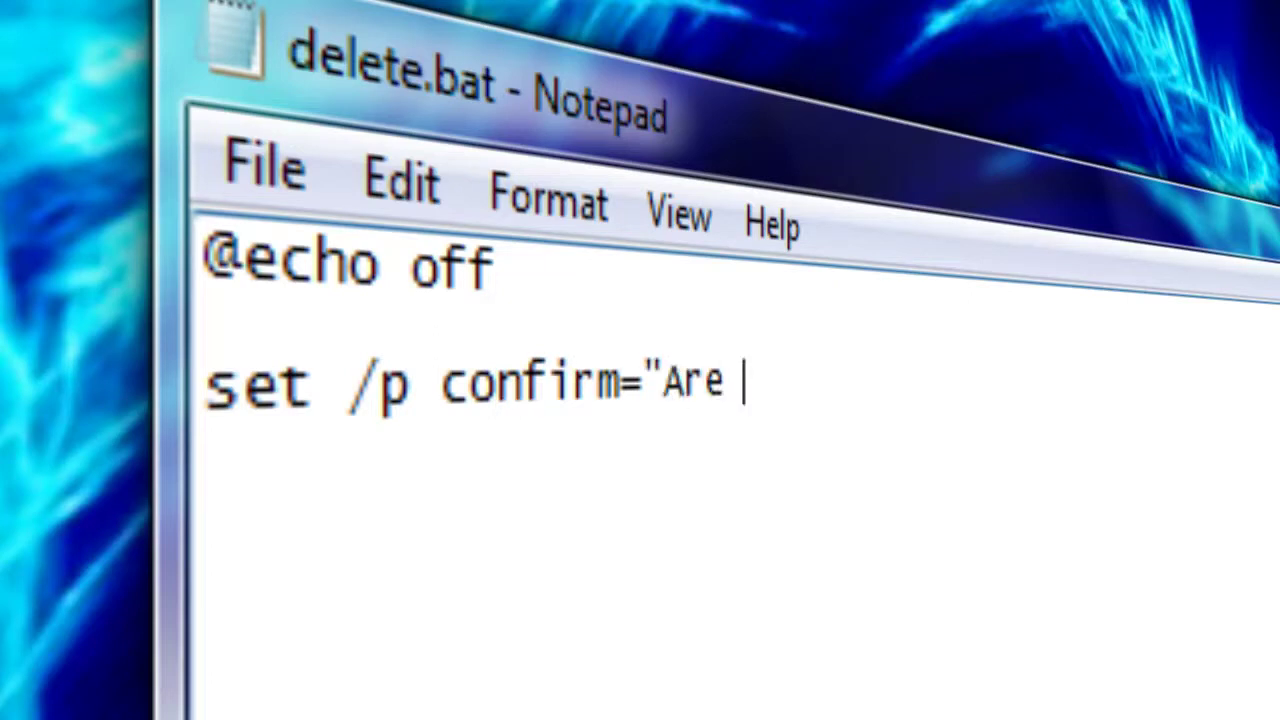
pyautogui.write(' sure you would li')
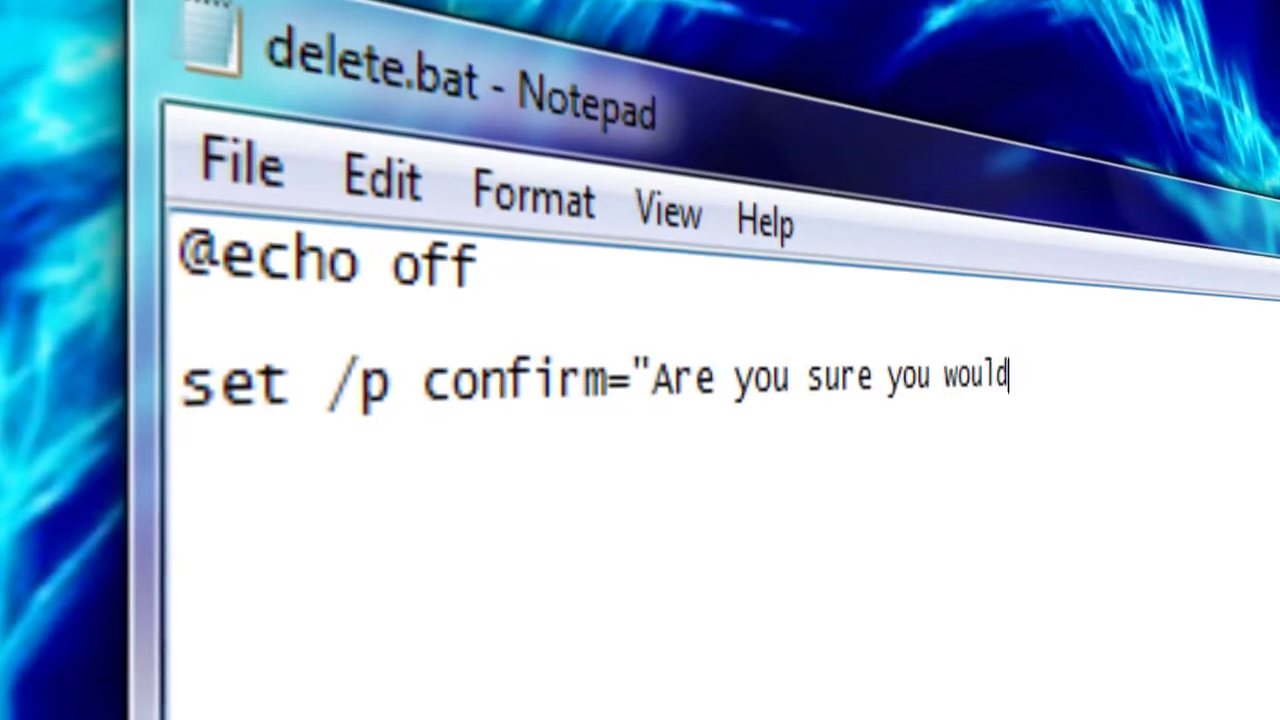
pyautogui.write('ke to delete ')
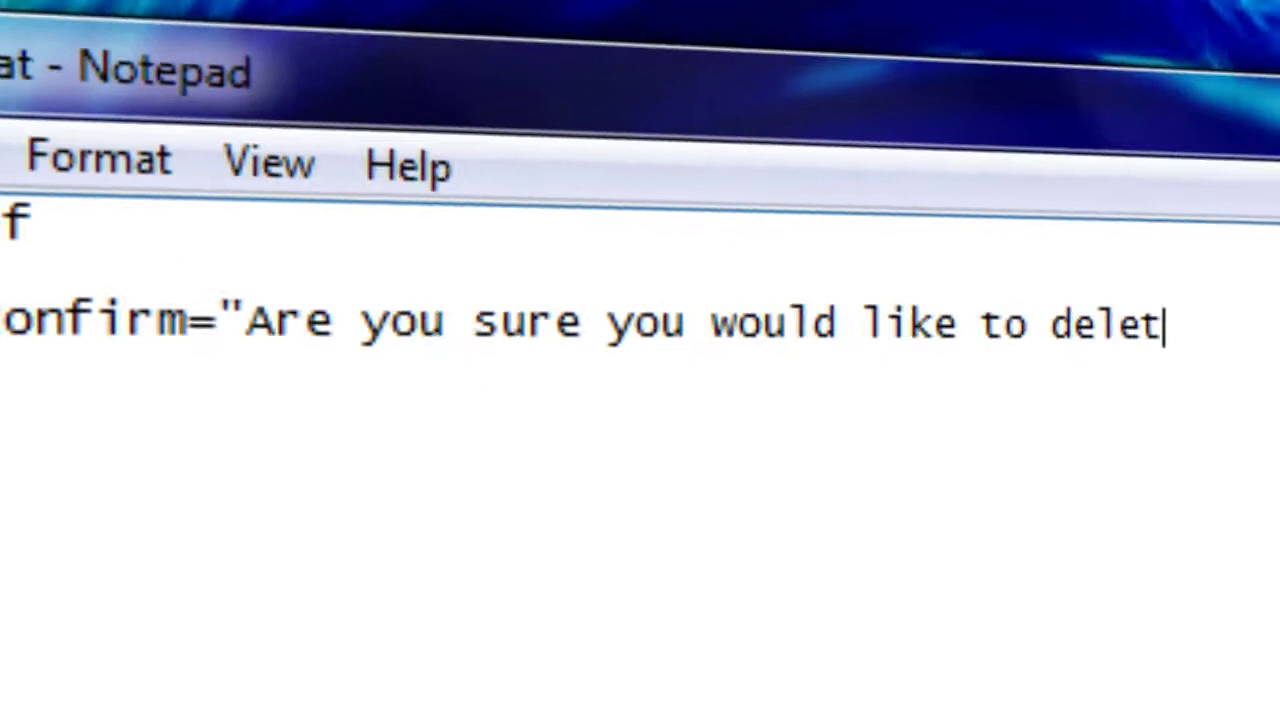
pyautogui.write('this file? ')
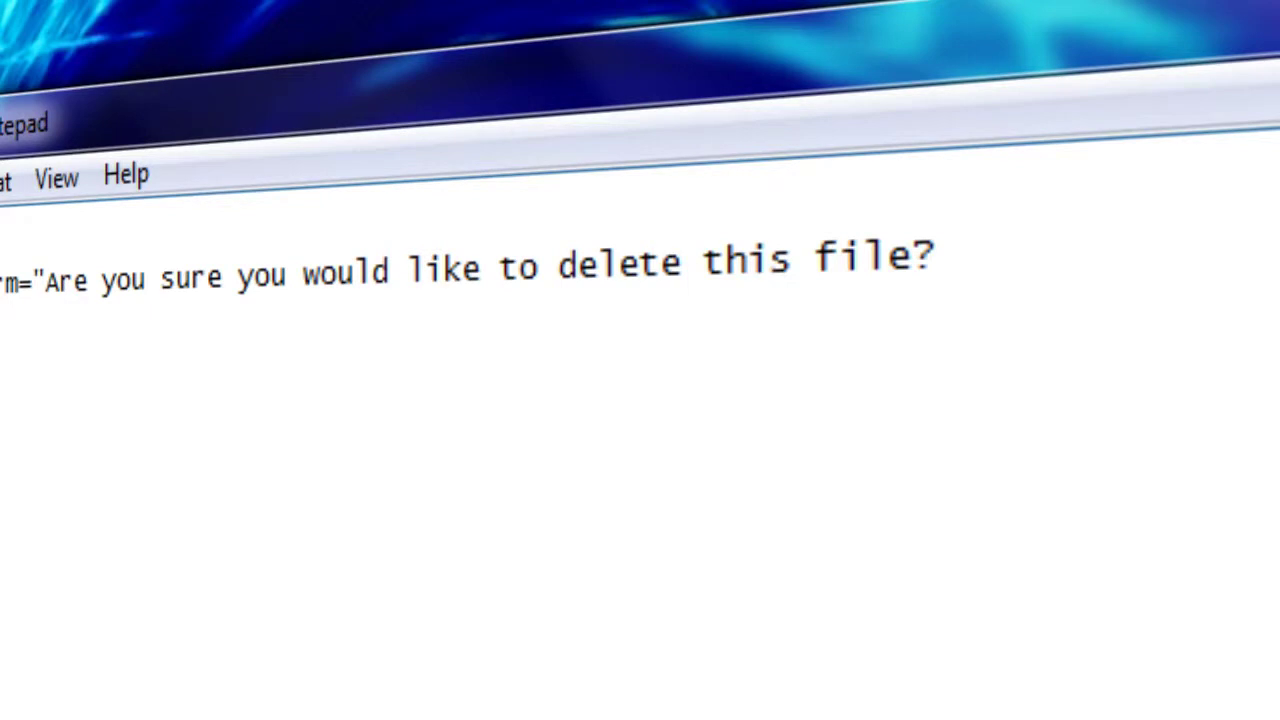
pyautogui.write('(')
pyautogui.write('Y,N')
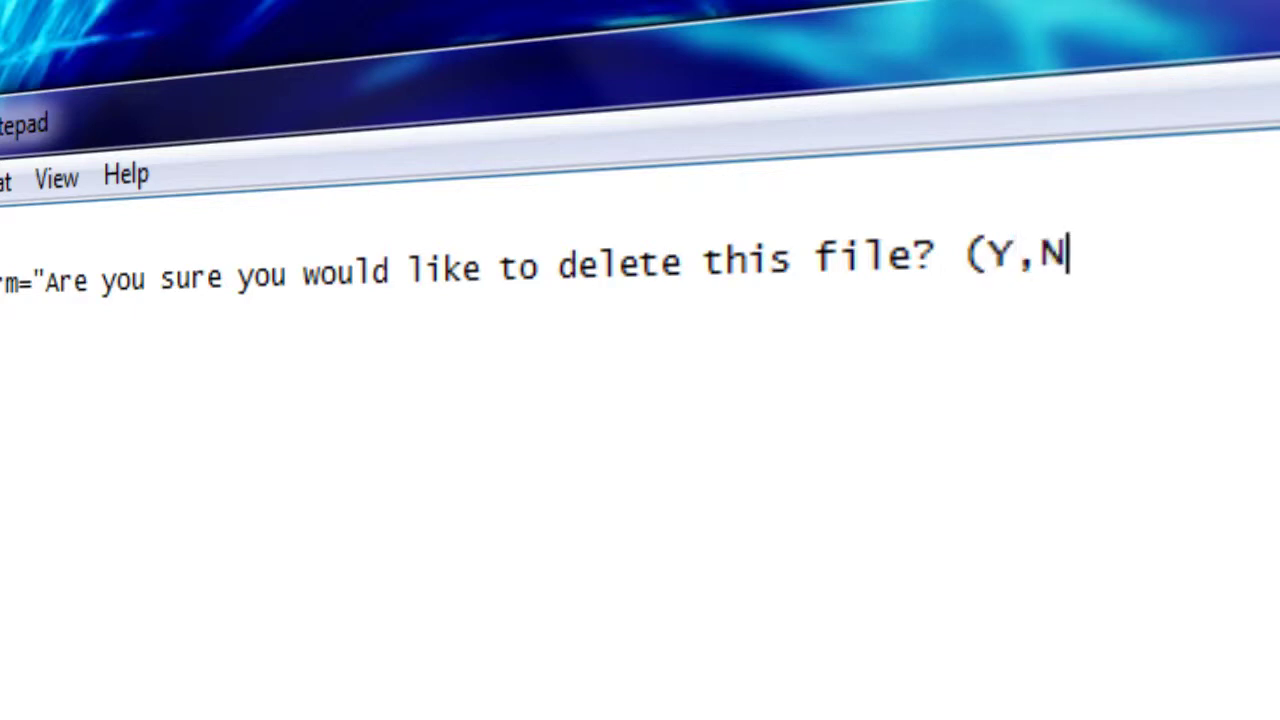
pyautogui.write(') "')
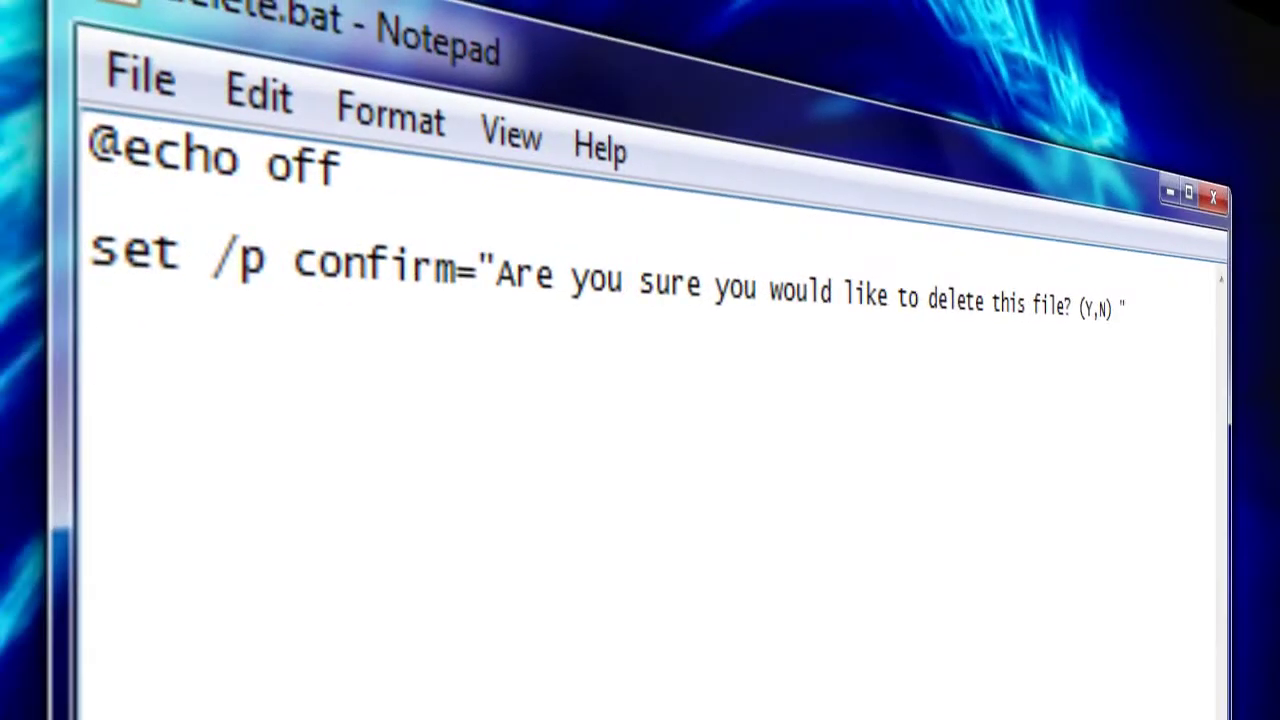
# After a blank line, add if /i %confirm%==Y del %1 to delete.bat and save the file.
pyautogui.press('Return')
pyautogui.press('Return')
pyautogui.write('if /i ')
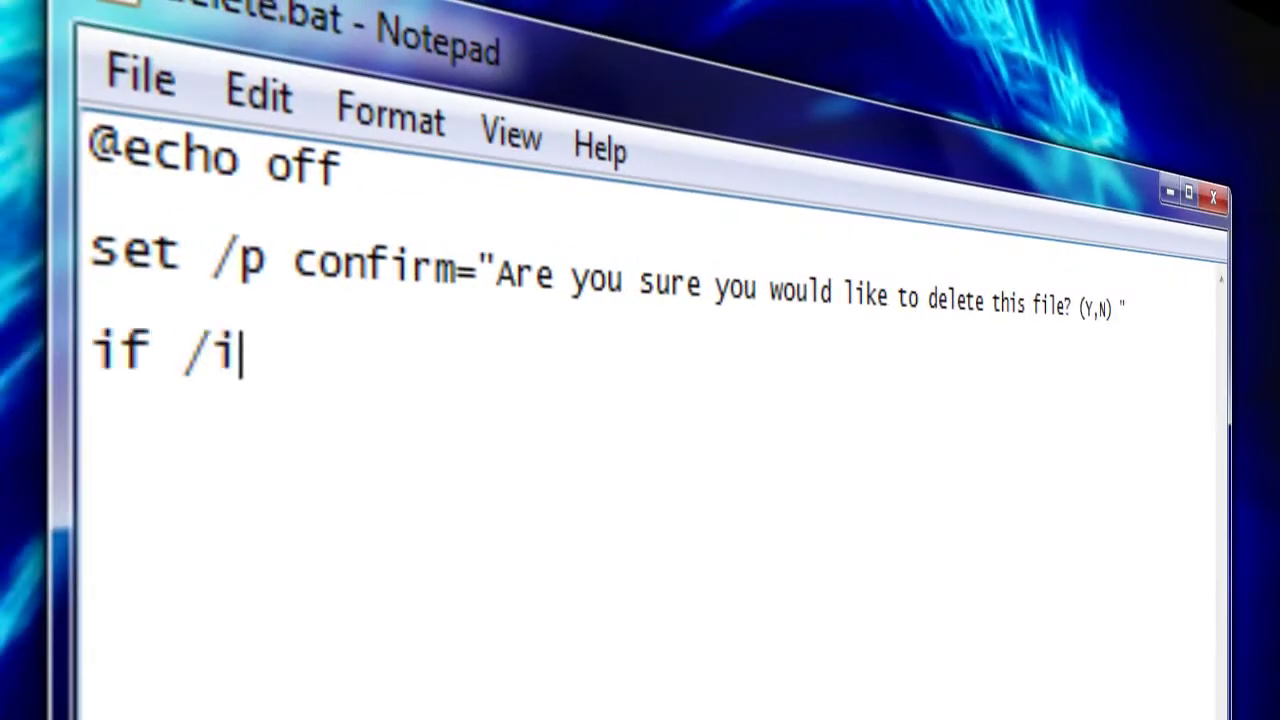
pyautogui.write('%')
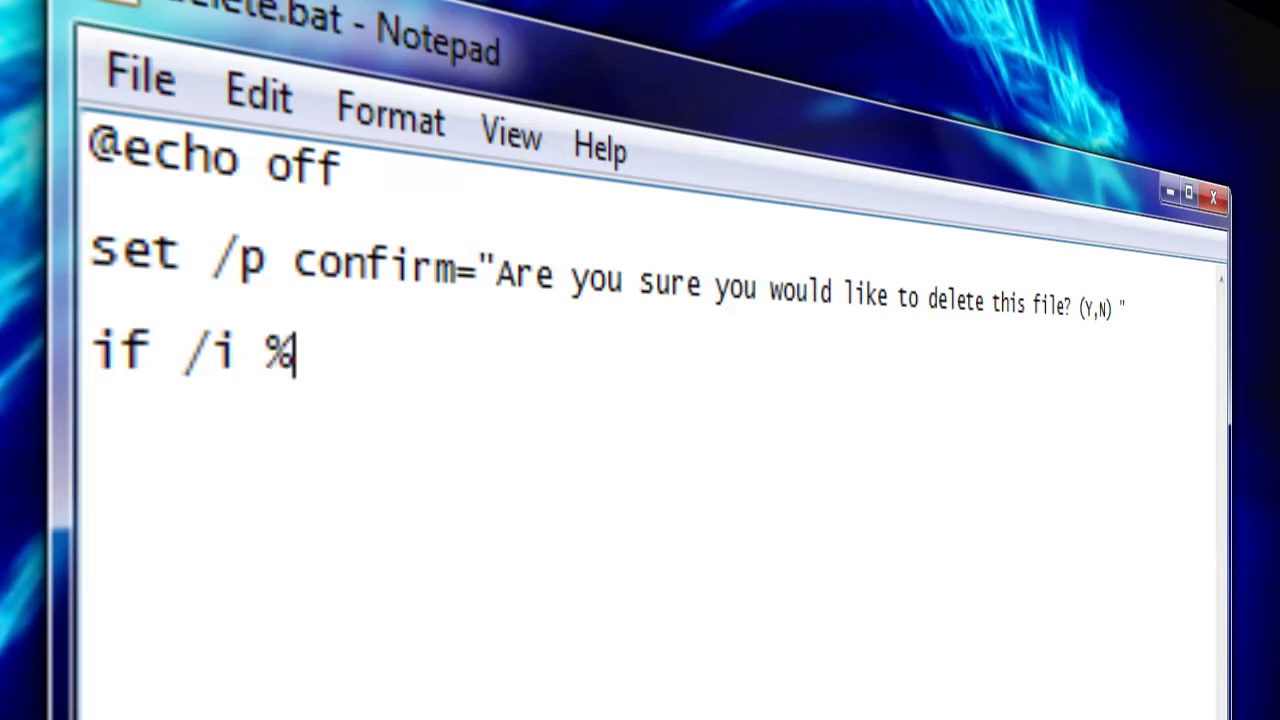
pyautogui.write('confirm%==Y del')
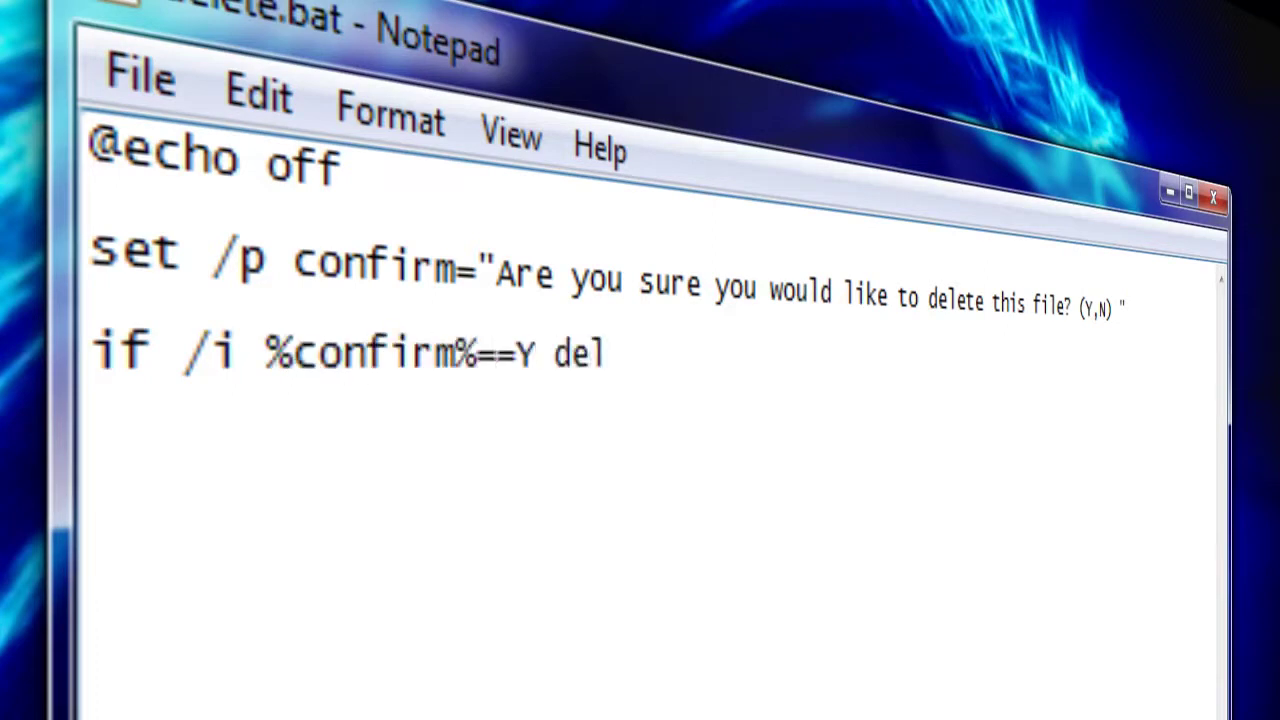
pyautogui.write(' %1')
pyautogui.click(140, 78)
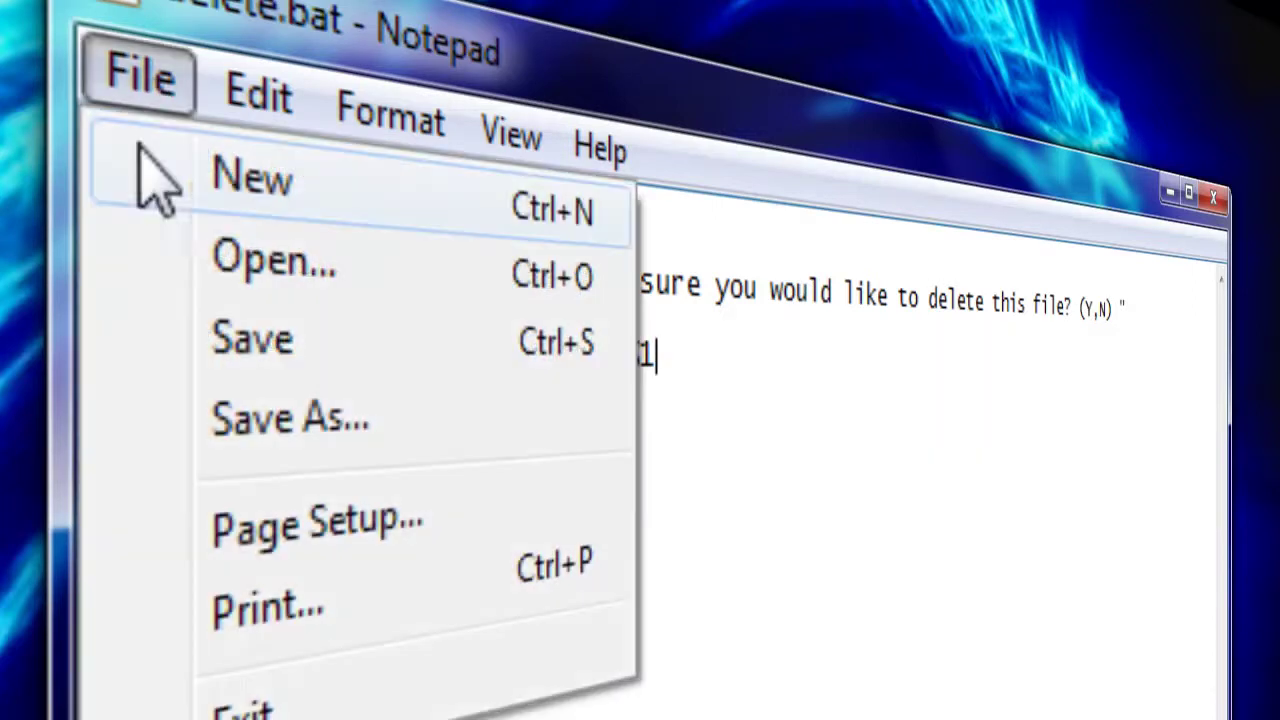
pyautogui.click(205, 337)
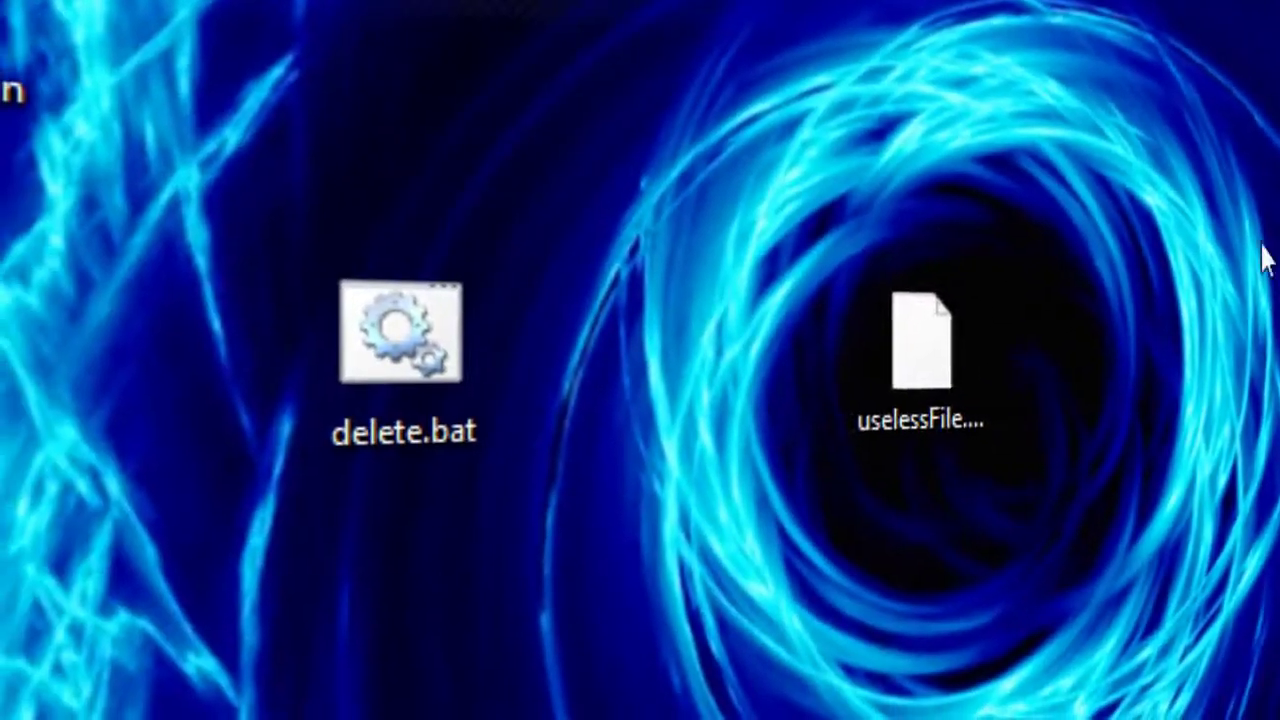
# Open uselessFile with delete.bat by dropping it onto the script, and answer Y to the deletion prompt.
pyautogui.moveTo(540, 608); pyautogui.dragTo(243, 603)
pyautogui.moveTo(745, 425); pyautogui.dragTo(420, 403)
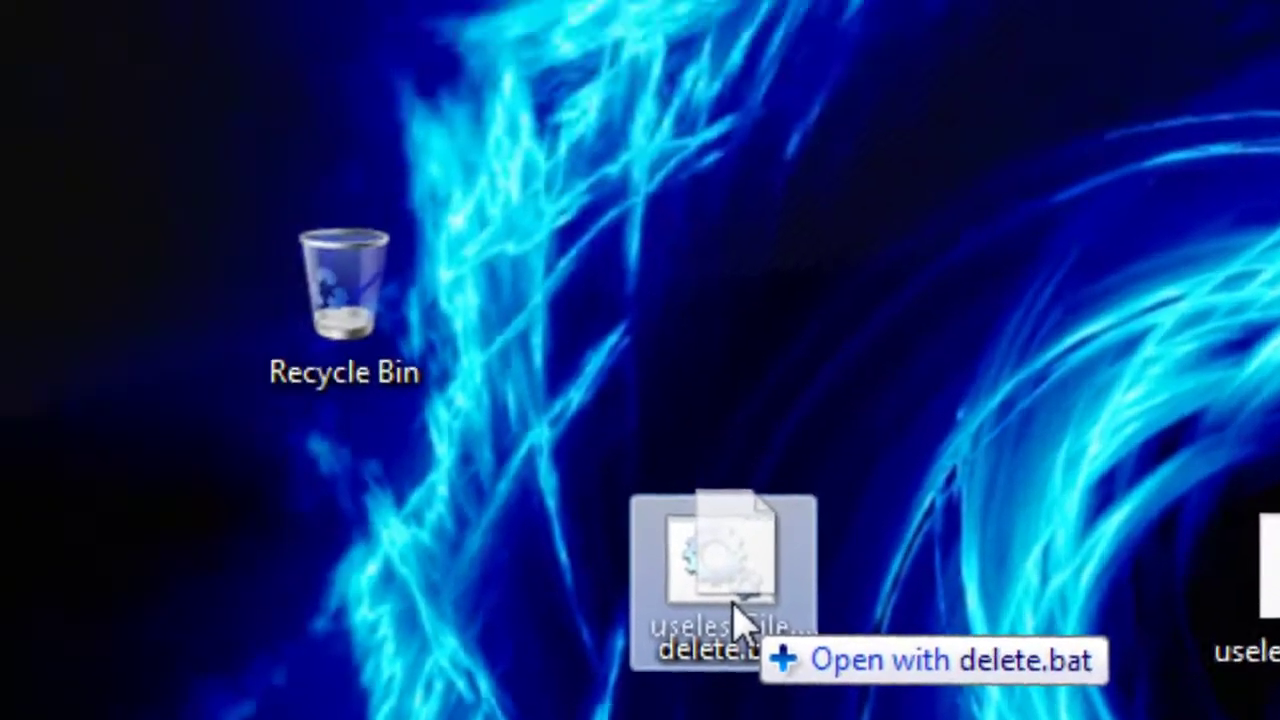
pyautogui.moveTo(738, 622); pyautogui.dragTo(738, 622)
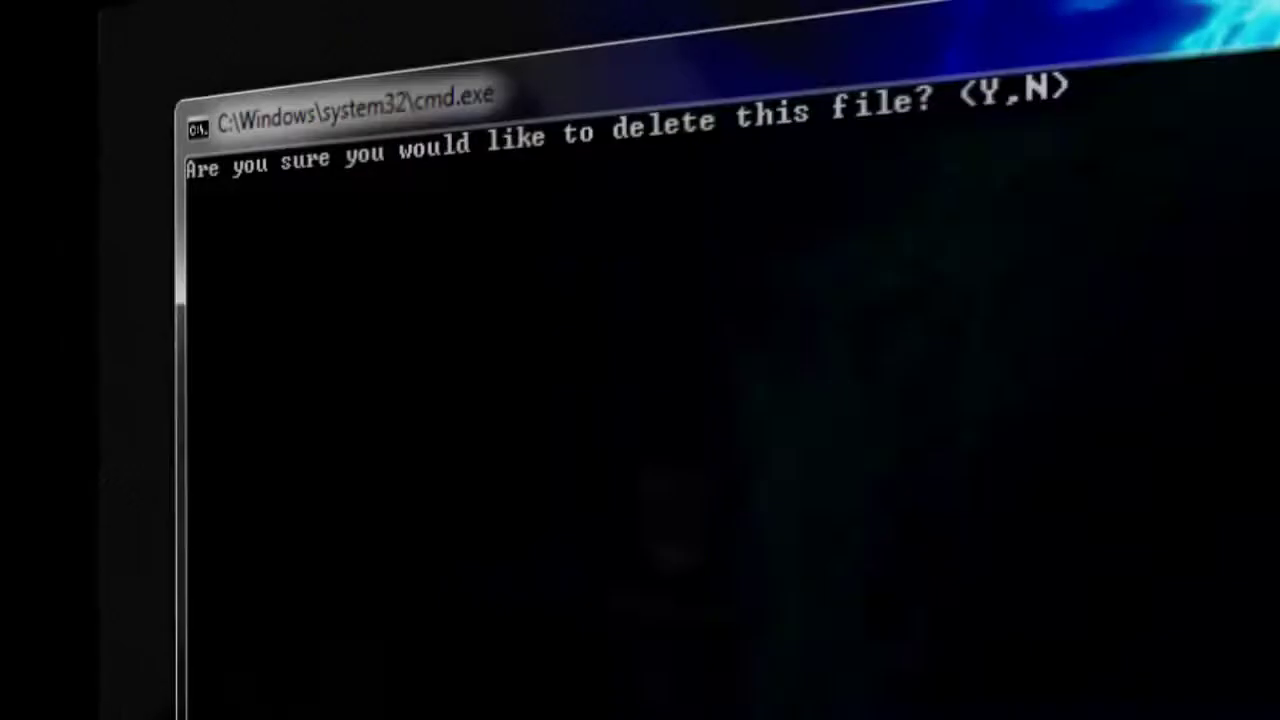
pyautogui.write('Y')
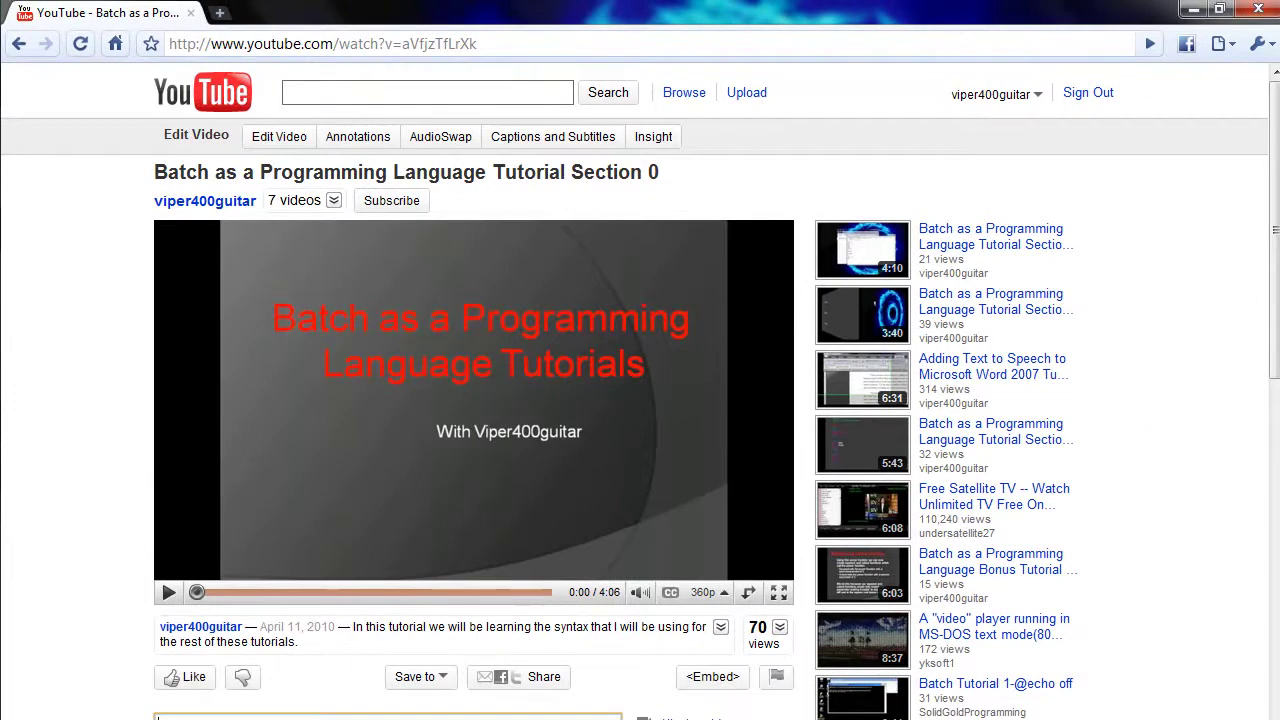
# Switch to YouTube in the browser and search for darik's boot and nuke using the suggested query.
pyautogui.click(302, 92)
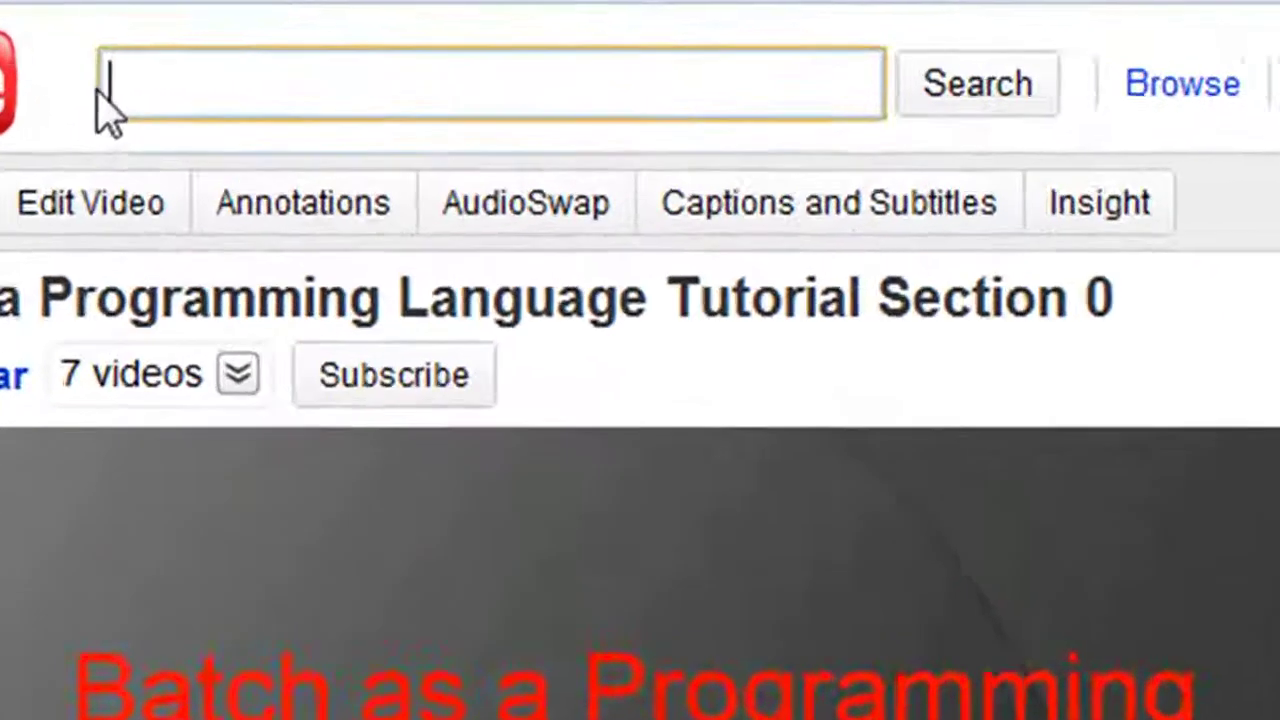
pyautogui.write('boo')
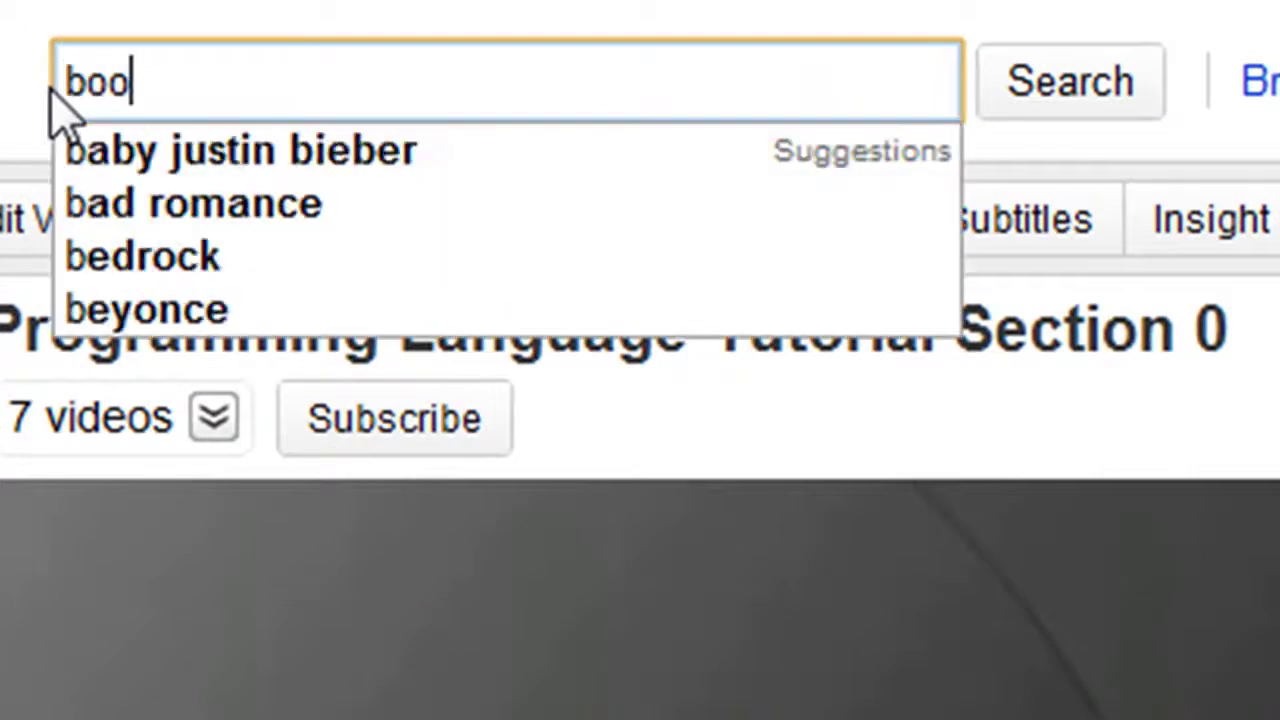
pyautogui.write('t and nuke')
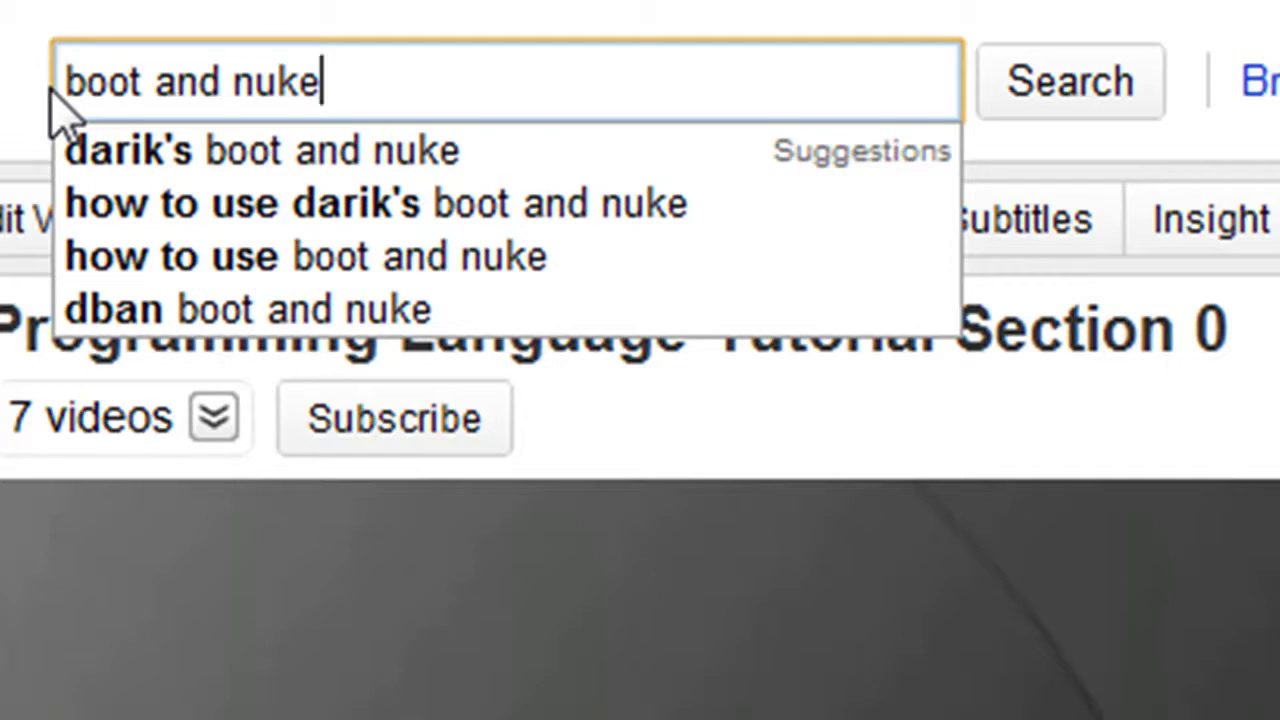
pyautogui.press('Down')
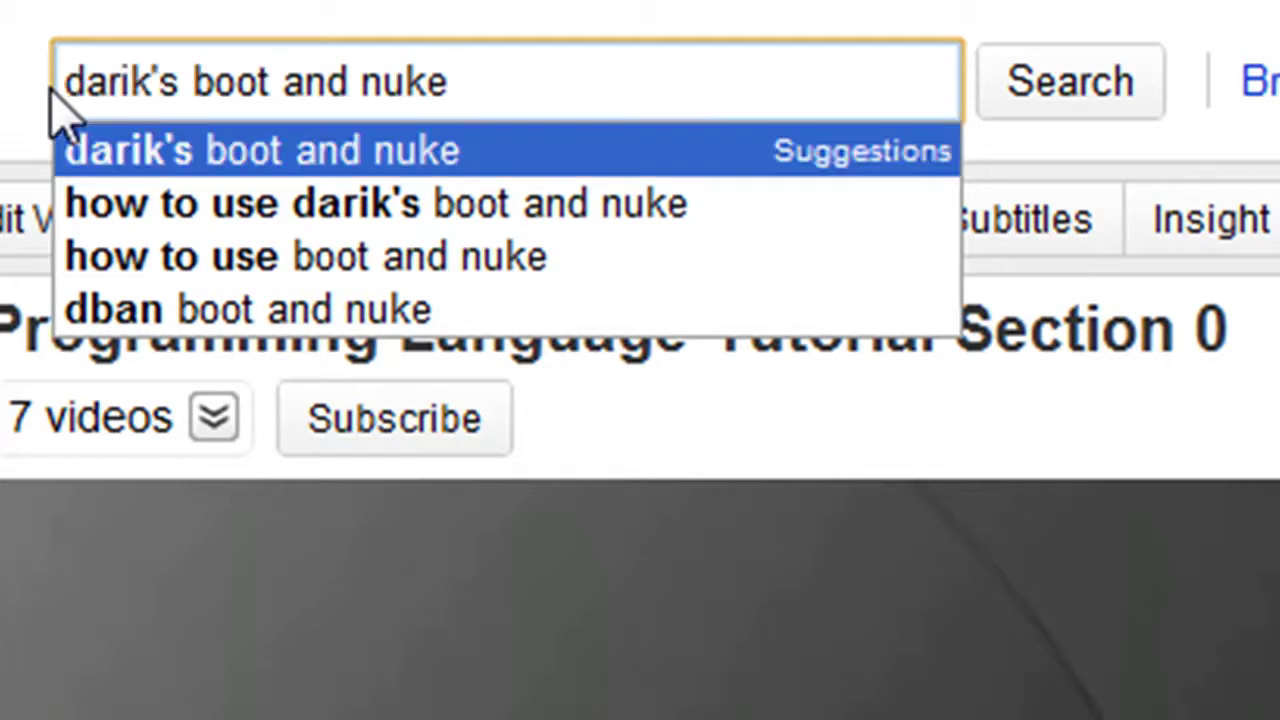
pyautogui.press('Return')
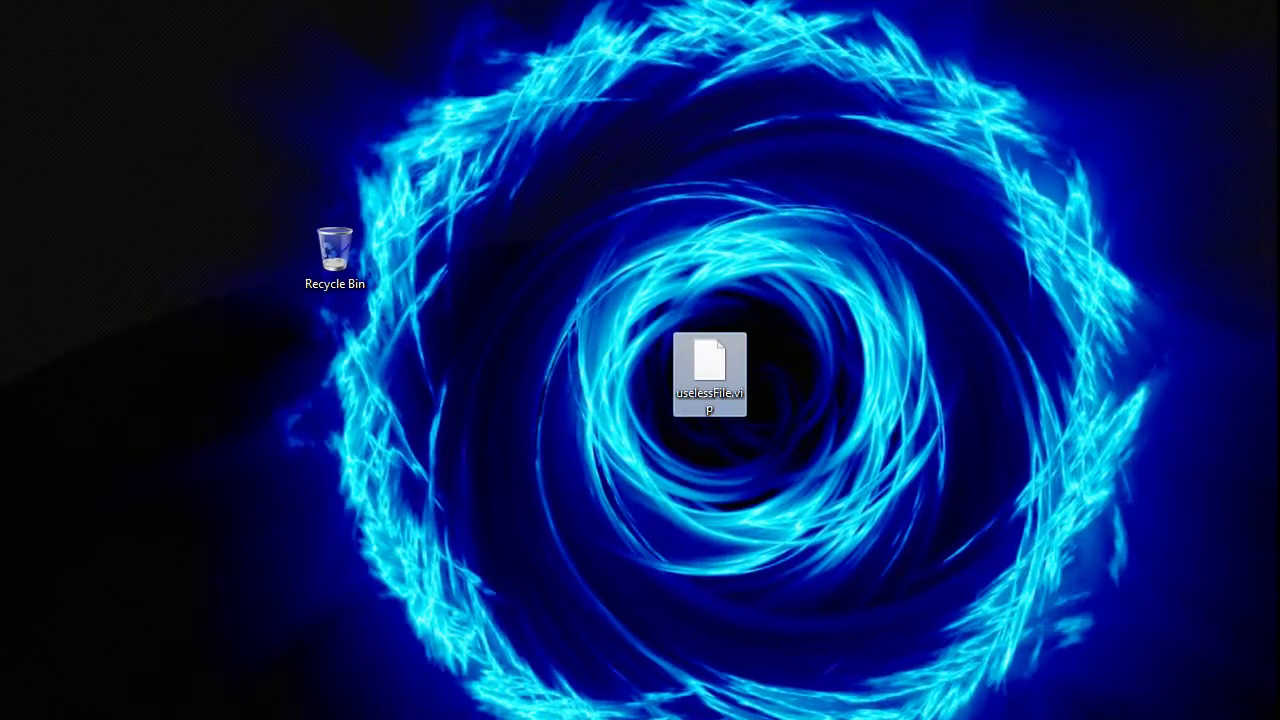
# Try to delete uselessFile.vip from the desktop with the Delete command.
pyautogui.click(969, 381)
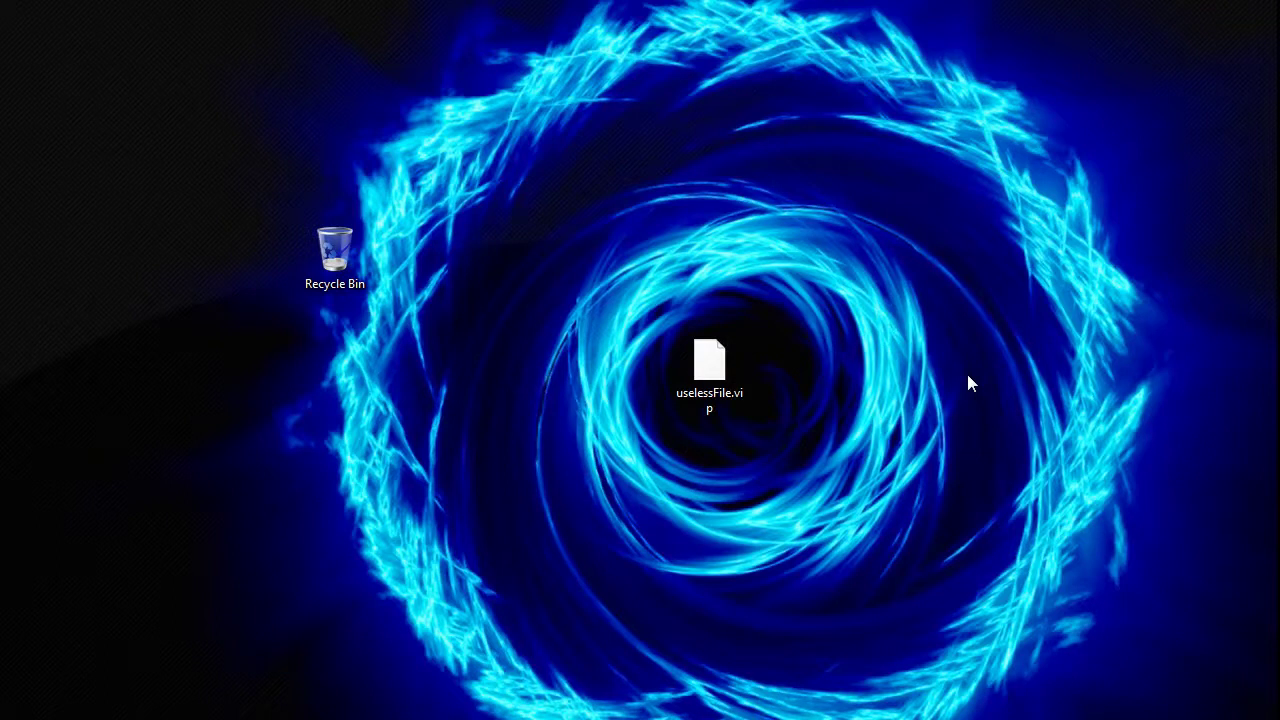
pyautogui.moveTo(678, 370)
pyautogui.mouseDown()
pyautogui.moveTo(592, 363)
pyautogui.moveTo(336, 280)
pyautogui.moveTo(676, 373)
pyautogui.mouseUp()
pyautogui.rightClick(692, 368)
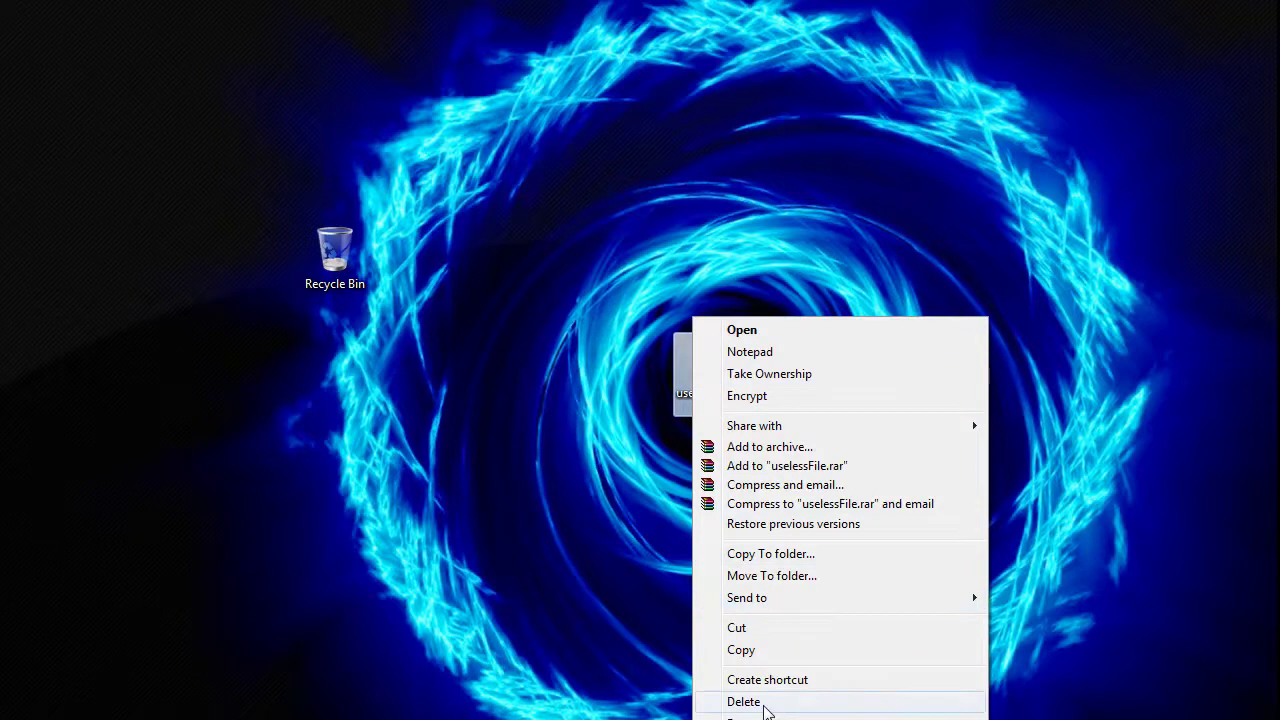
pyautogui.click(765, 702)
pyautogui.click(810, 480)
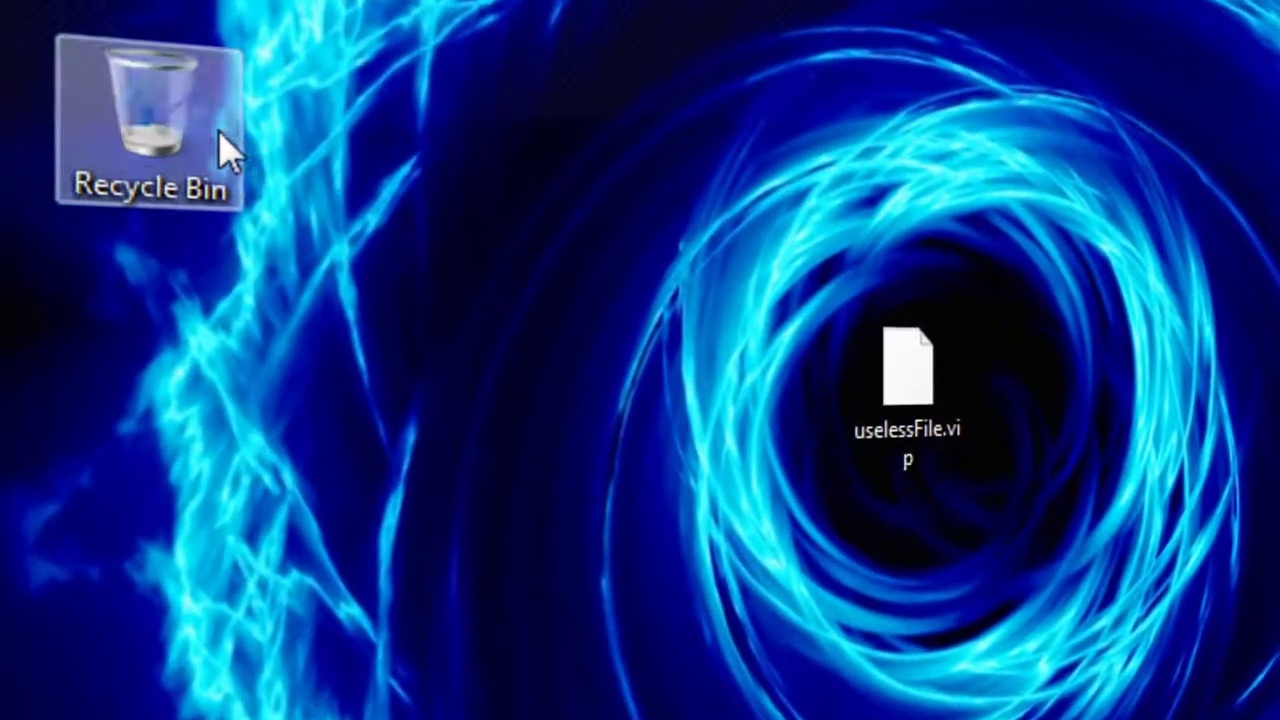
# Open the Recycle Bin properties, check the settings of the A:, B: and Y: drives, and select OS_w7 (C:).
pyautogui.click(245, 160)
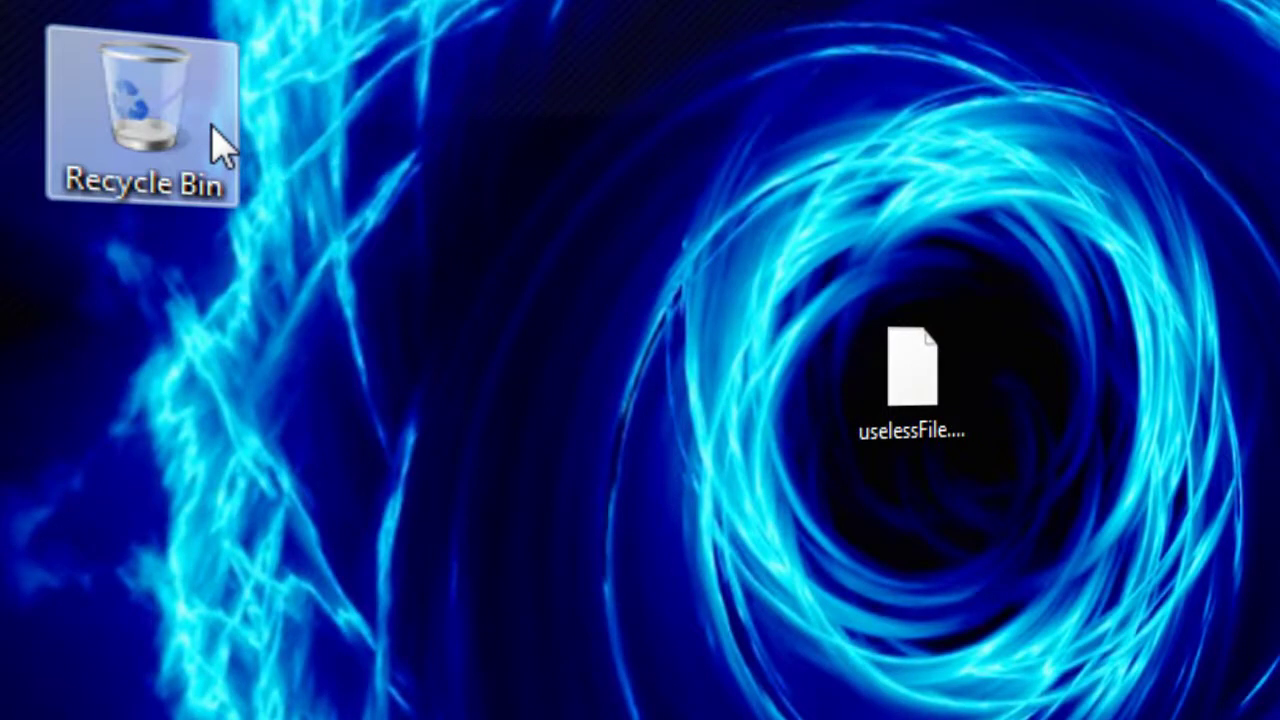
pyautogui.rightClick(213, 127)
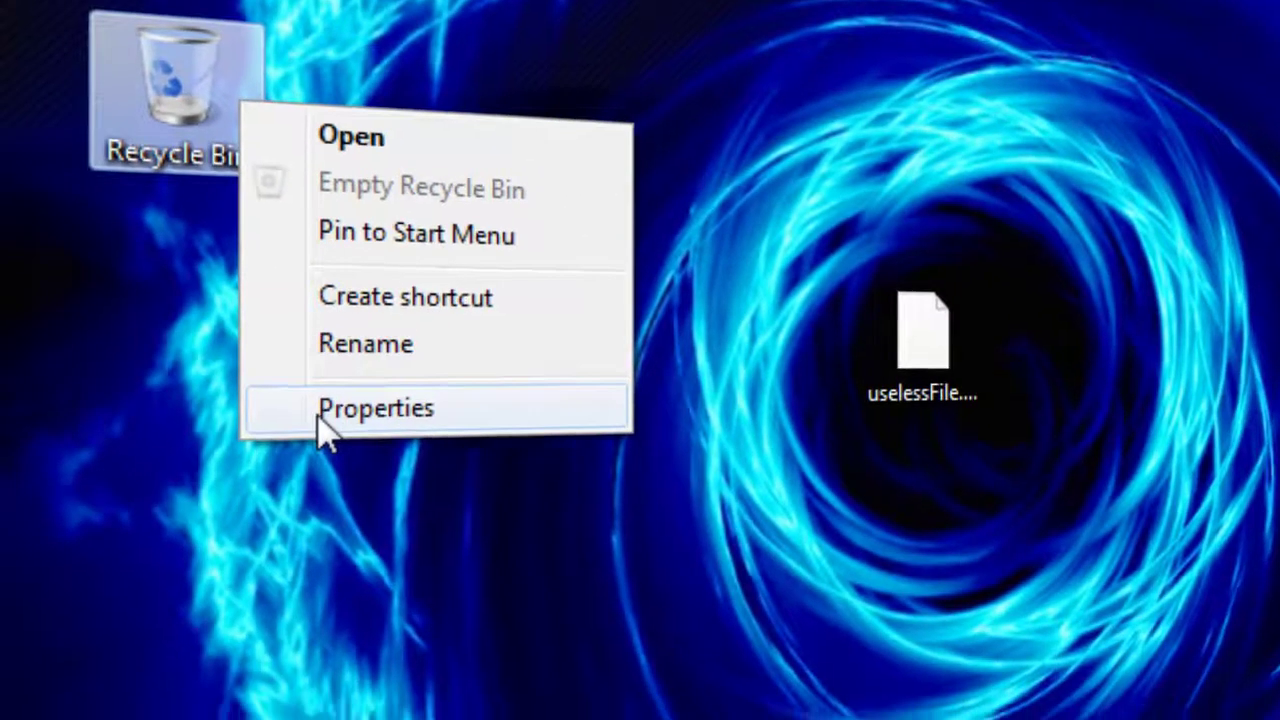
pyautogui.click(300, 455)
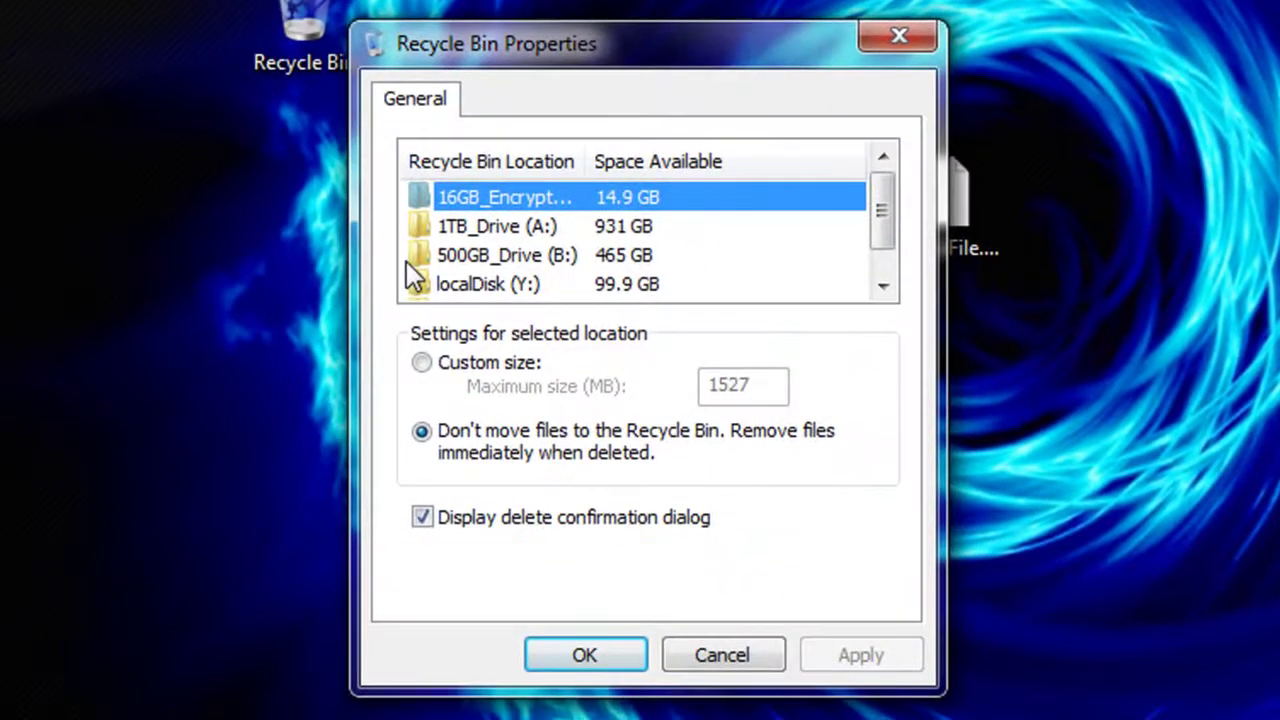
pyautogui.click(482, 226)
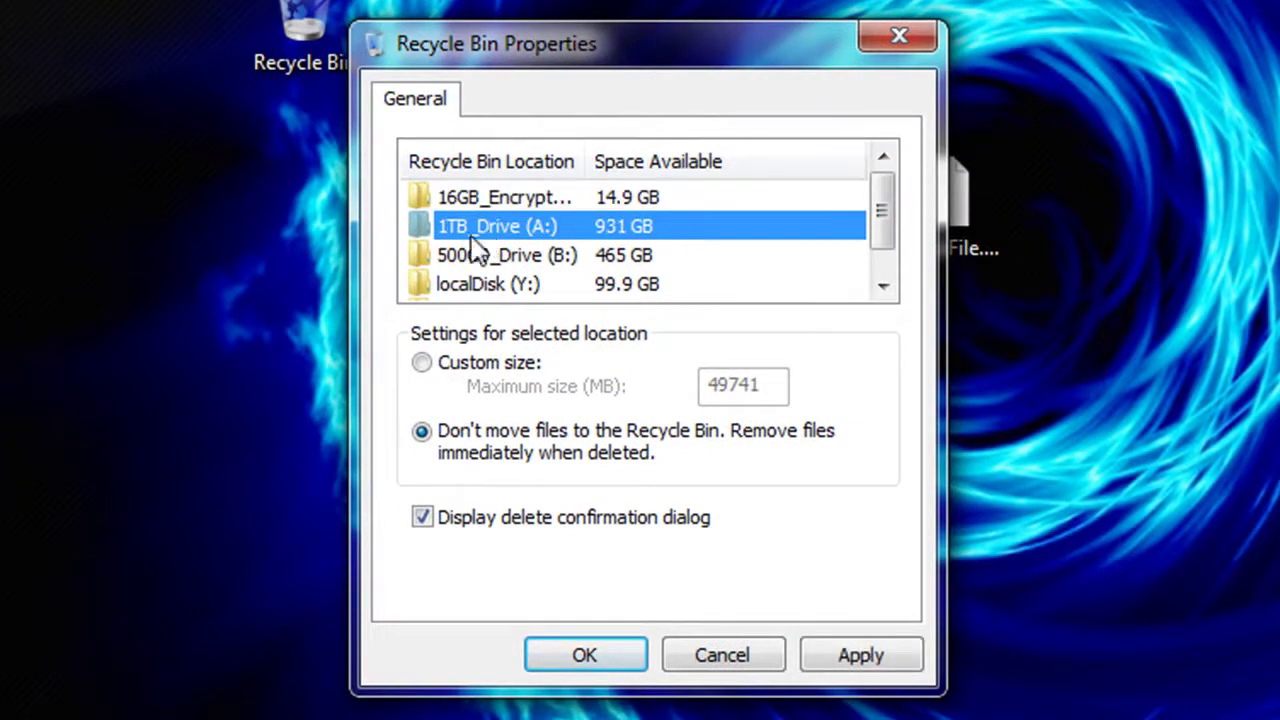
pyautogui.click(476, 254)
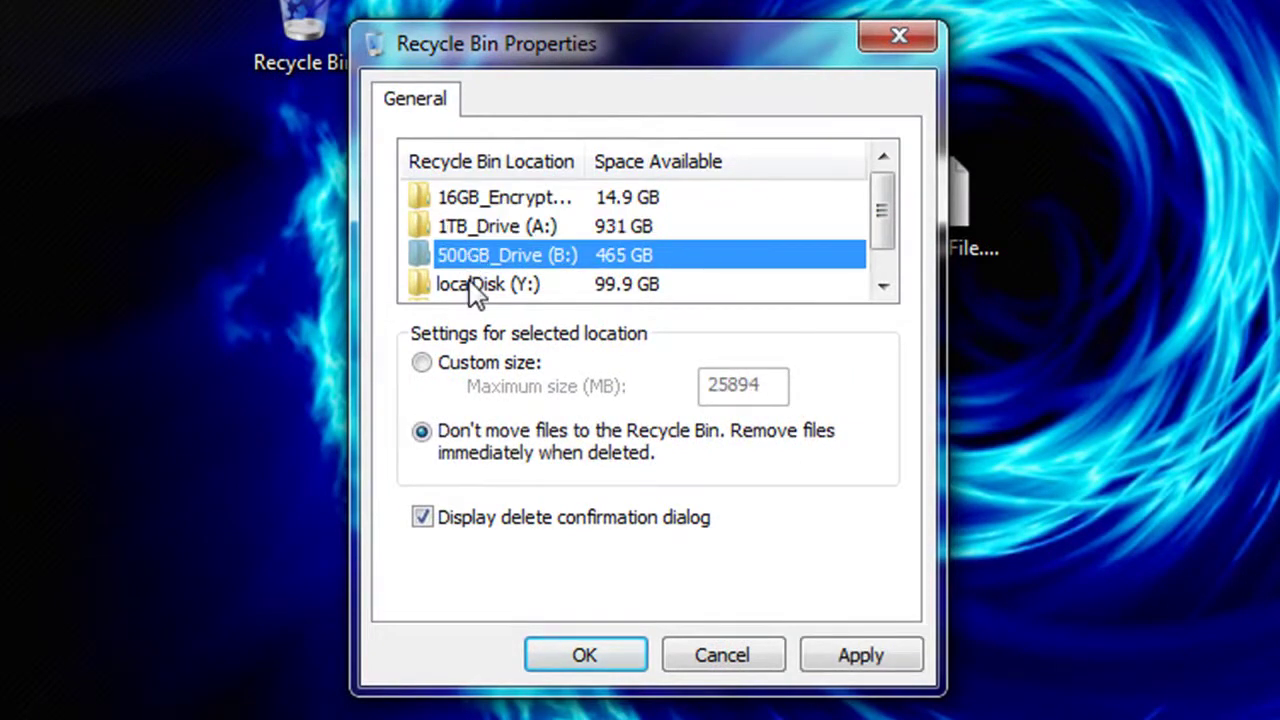
pyautogui.click(469, 284)
pyautogui.click(469, 282)
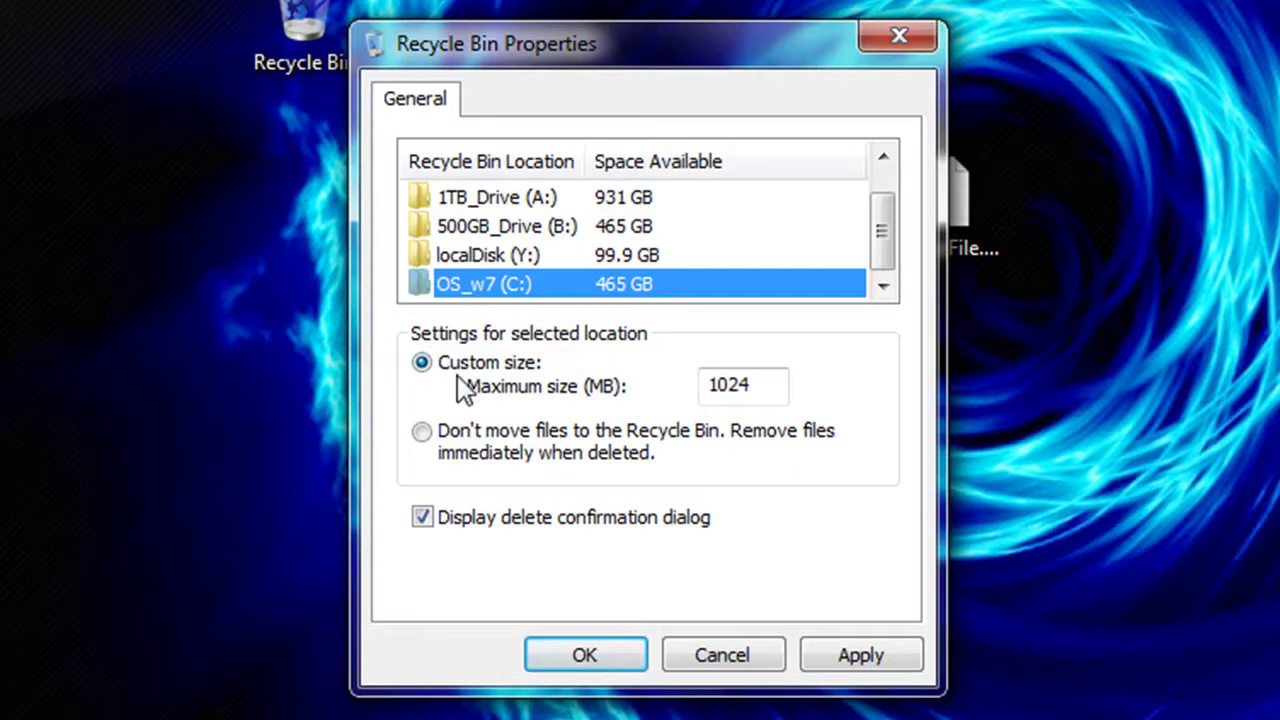
# Try a custom maximum Recycle Bin size of 2048 MB for OS_w7 (C:), and restore it to 1024 MB.
pyautogui.moveTo(764, 391); pyautogui.dragTo(708, 398)
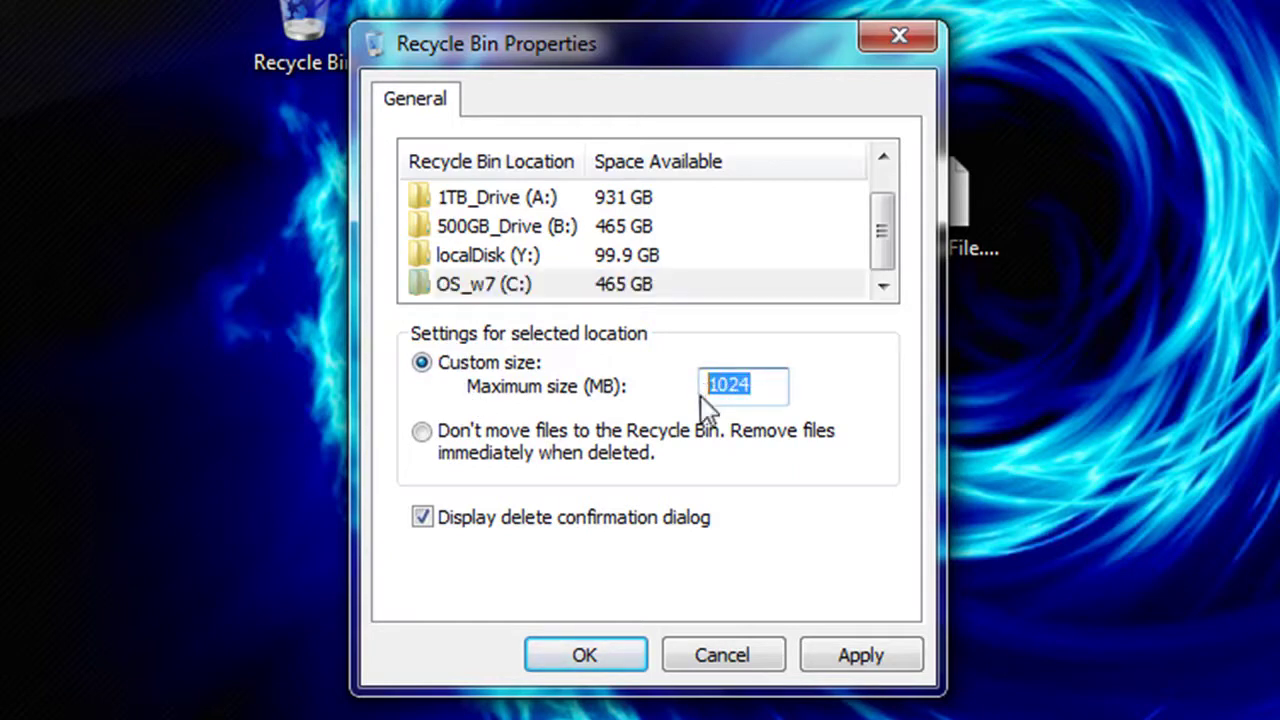
pyautogui.write('2048')
pyautogui.press('BackSpace')
pyautogui.press('BackSpace')
pyautogui.press('BackSpace')
pyautogui.press('BackSpace')
pyautogui.write('1024')
pyautogui.moveTo(760, 384); pyautogui.dragTo(706, 384)
pyautogui.click(706, 384)
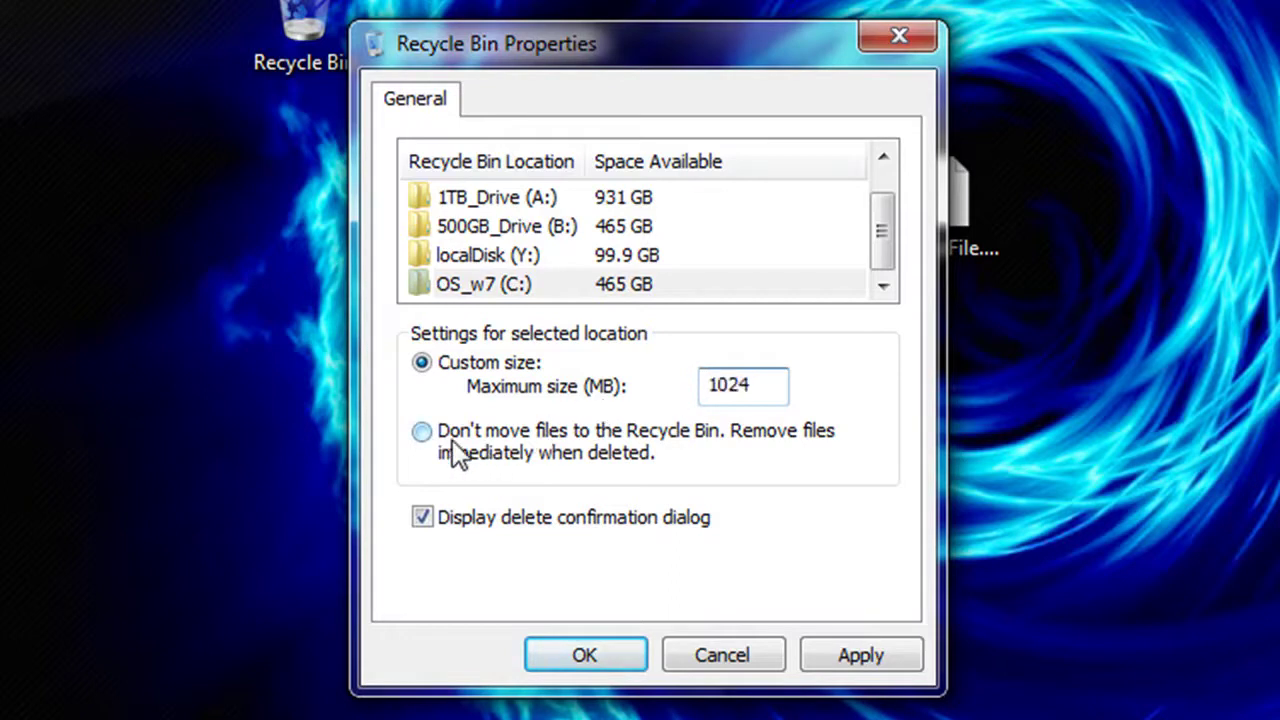
# Set OS_w7 (C:) to remove files immediately when deleted, with the delete confirmation dialog enabled, and accept the properties.
pyautogui.click(421, 432)
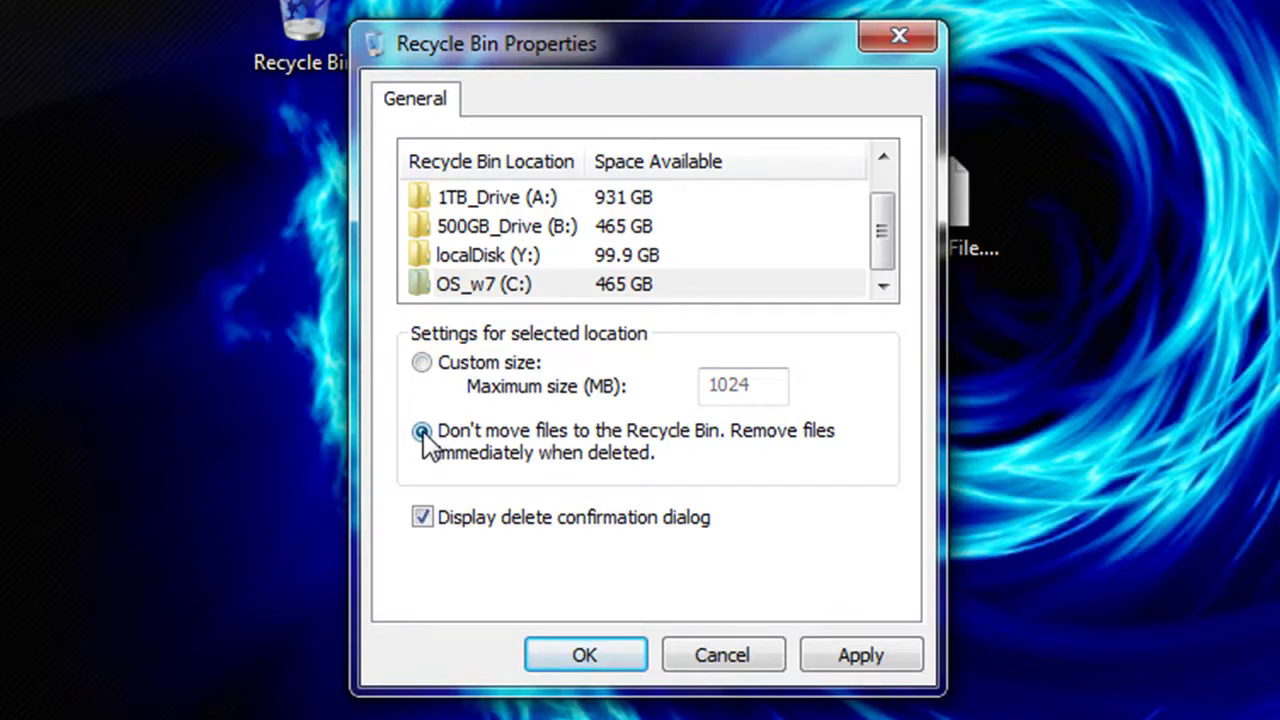
pyautogui.click(420, 517)
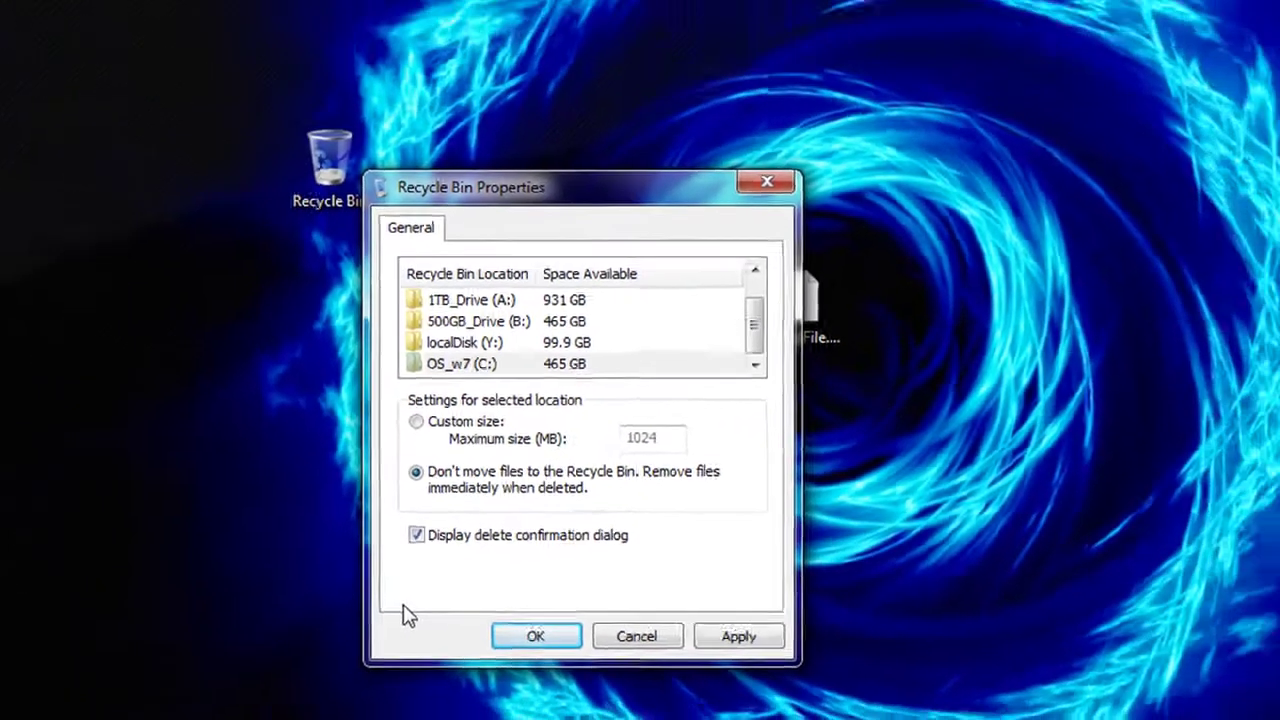
pyautogui.press('Return')
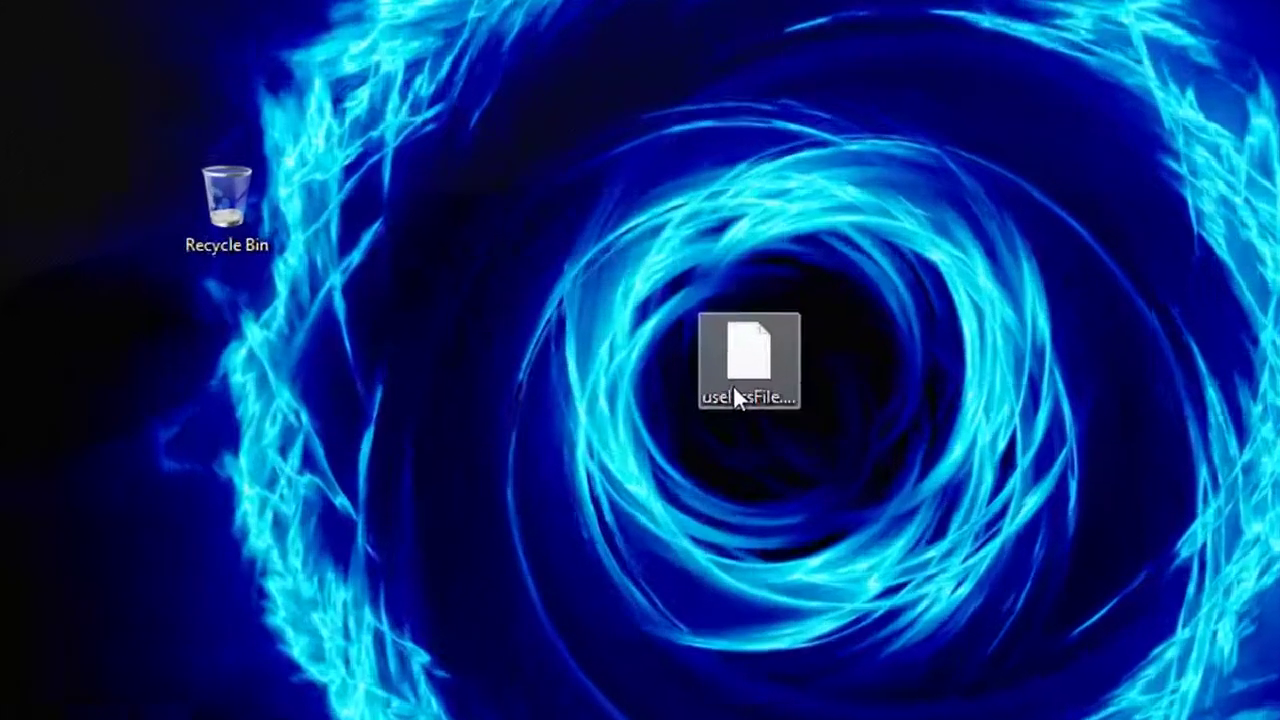
# Move uselessFile.vip from the desktop to the Recycle Bin and confirm its permanent deletion.
pyautogui.moveTo(705, 390); pyautogui.dragTo(334, 269)
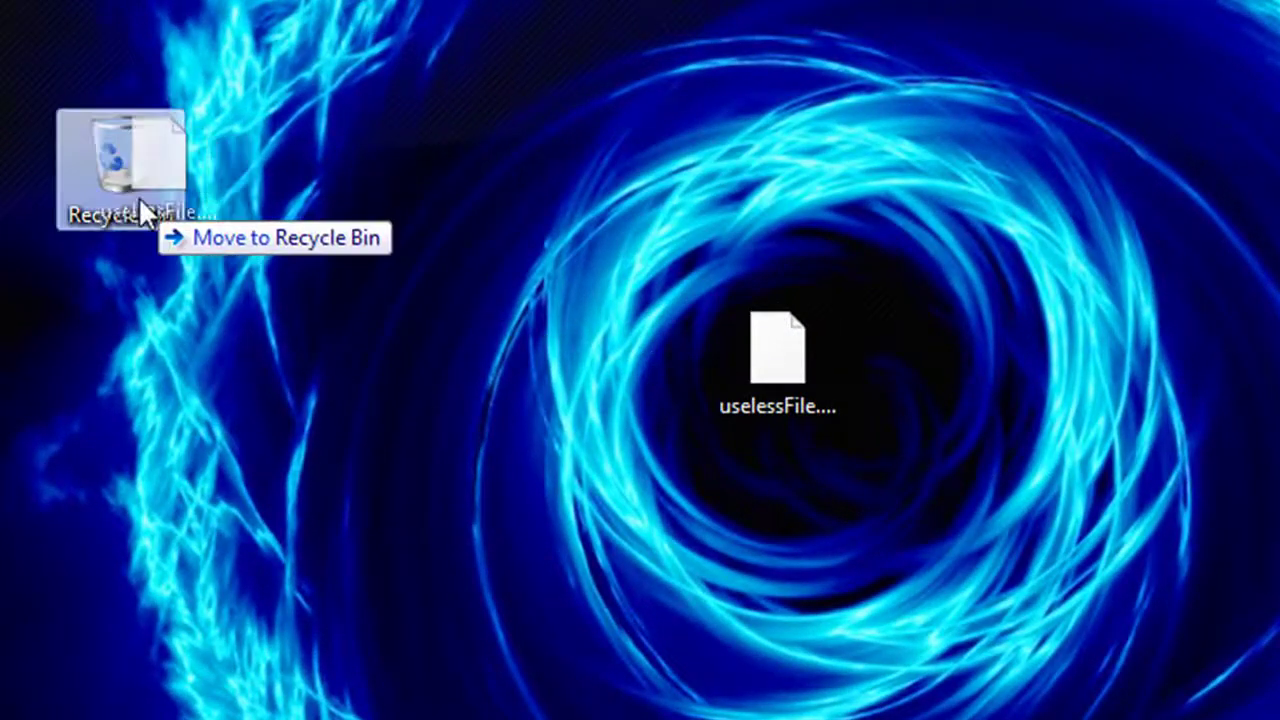
pyautogui.moveTo(138, 196); pyautogui.dragTo(138, 196)
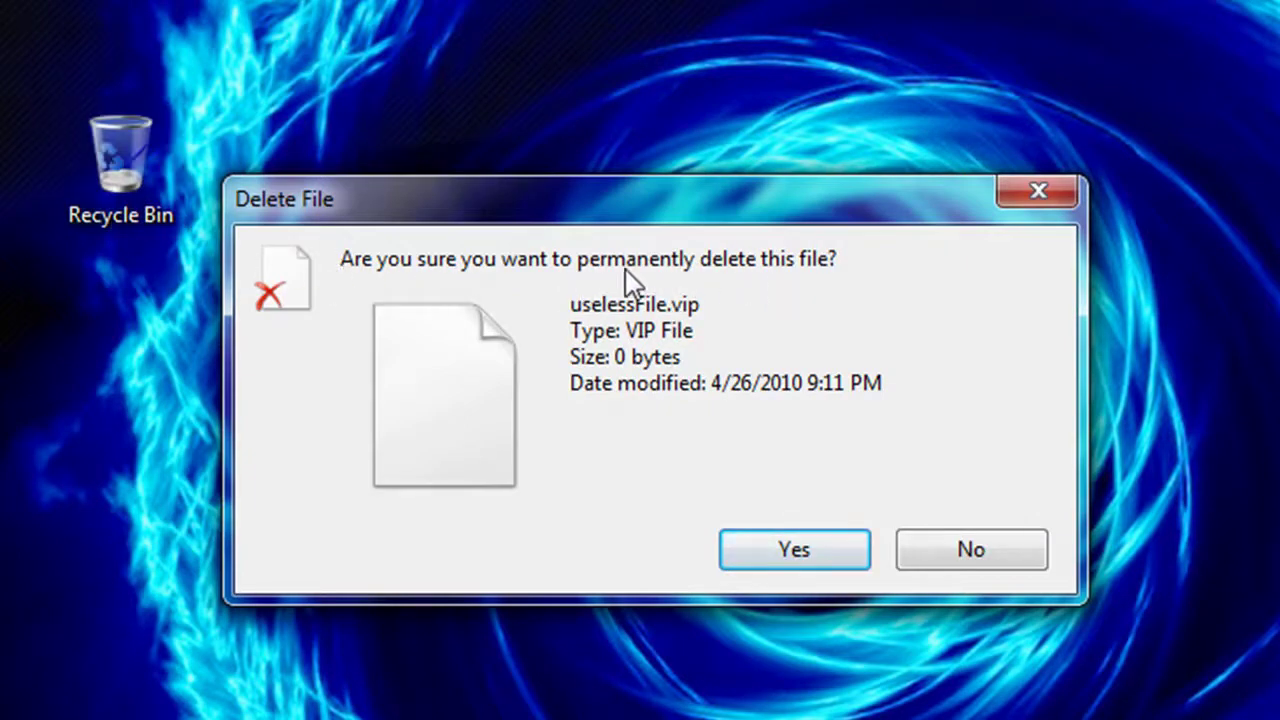
pyautogui.press('Return')
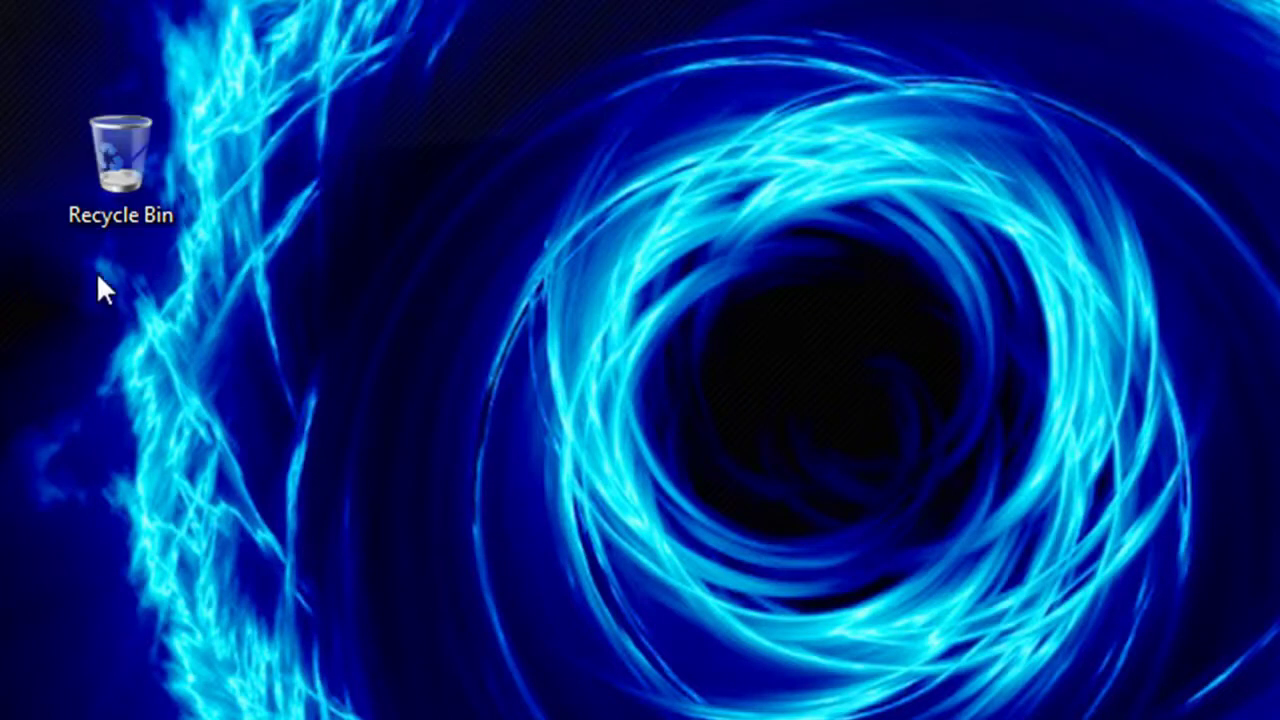
# Hide the Recycle Bin from the desktop through the desktop icon settings in Personalization.
pyautogui.click(163, 221)
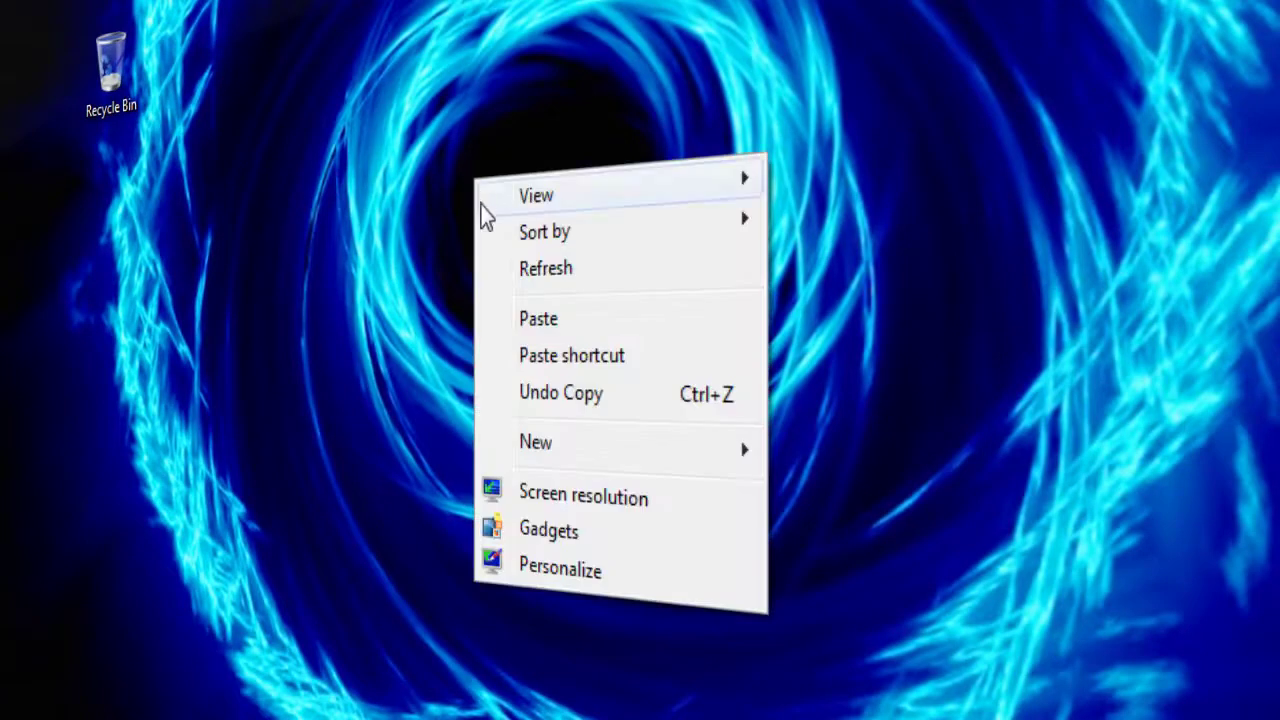
pyautogui.click(523, 565)
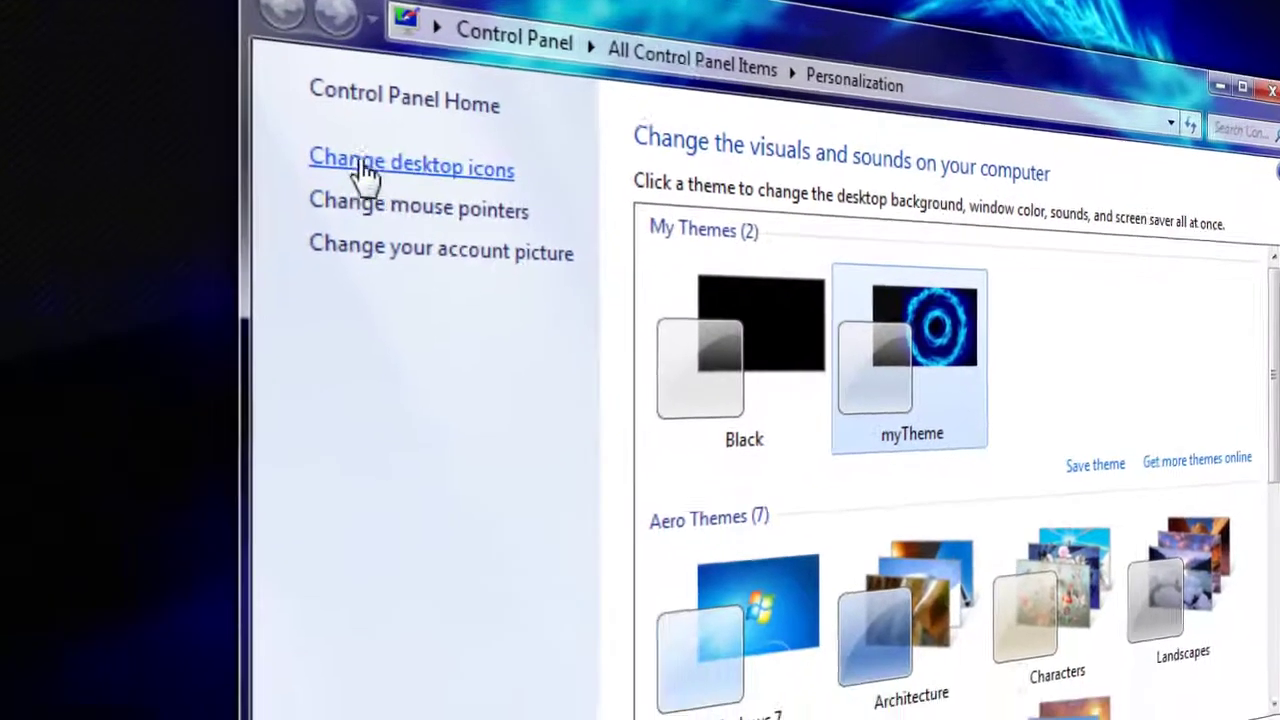
pyautogui.click(200, 212)
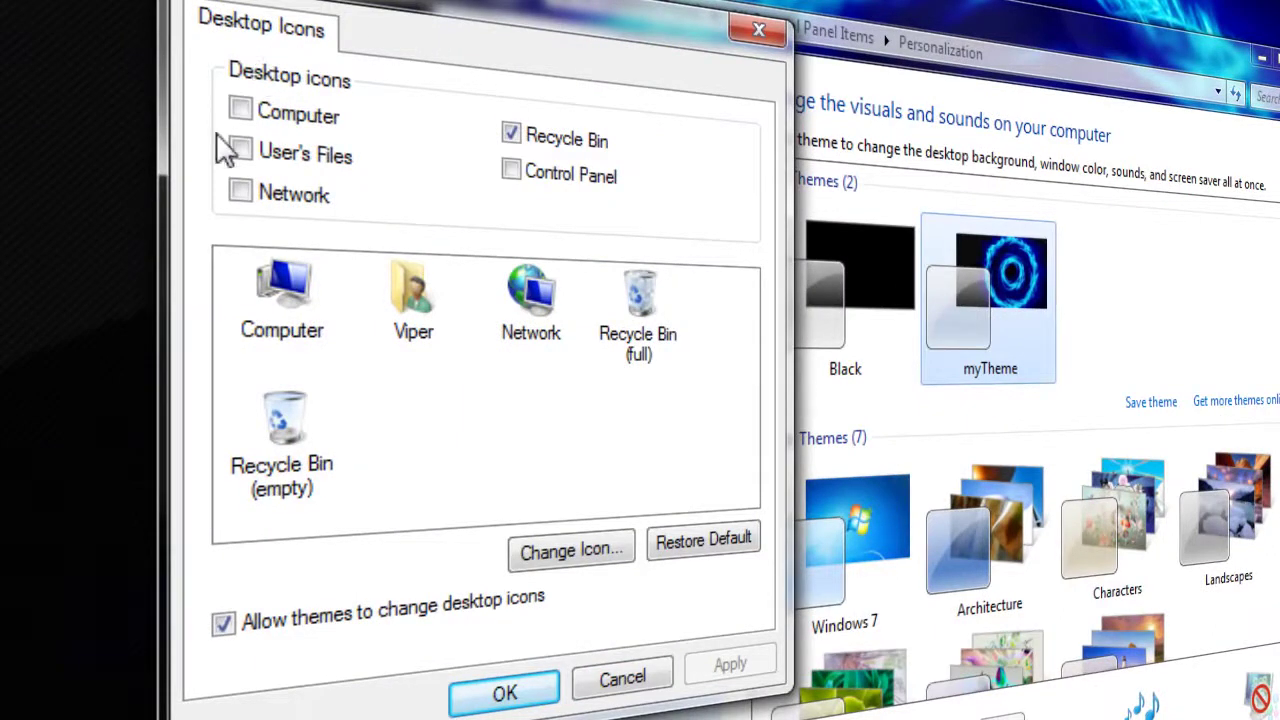
pyautogui.click(511, 135)
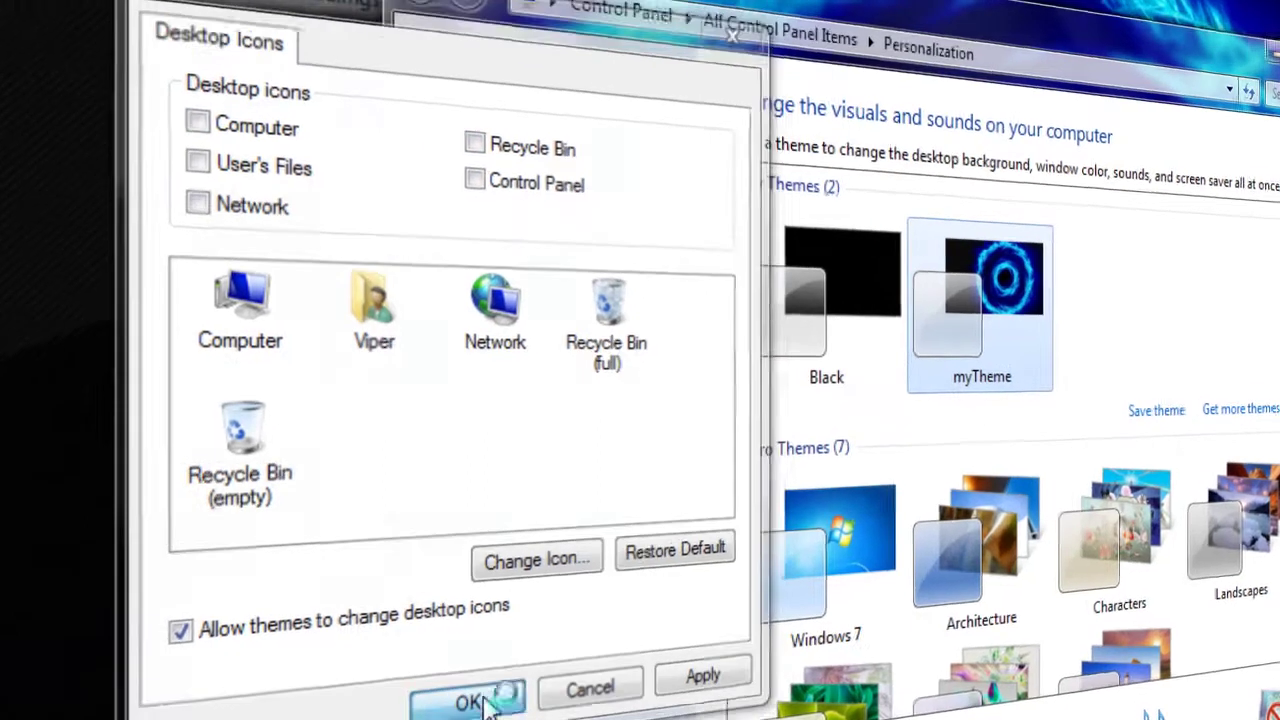
pyautogui.click(480, 703)
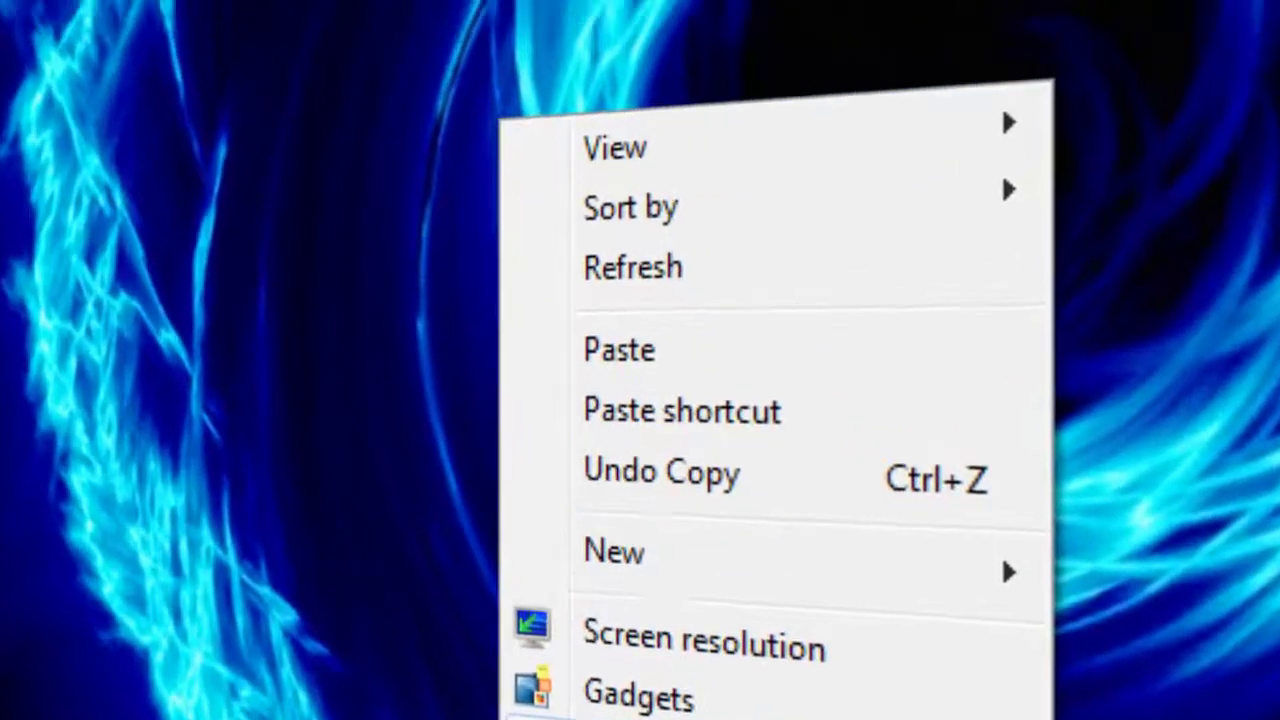
# Show the Recycle Bin on the desktop again through the desktop icon settings in Personalization.
pyautogui.click(596, 655)
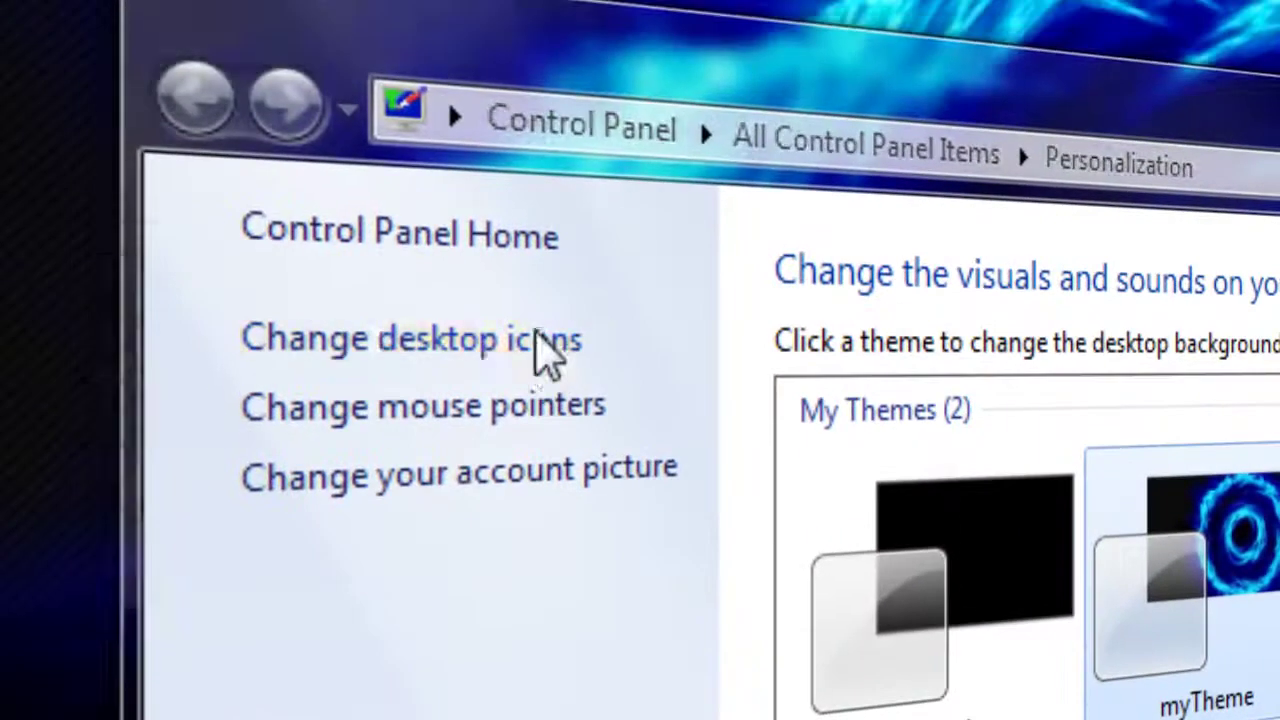
pyautogui.click(463, 230)
pyautogui.click(494, 505)
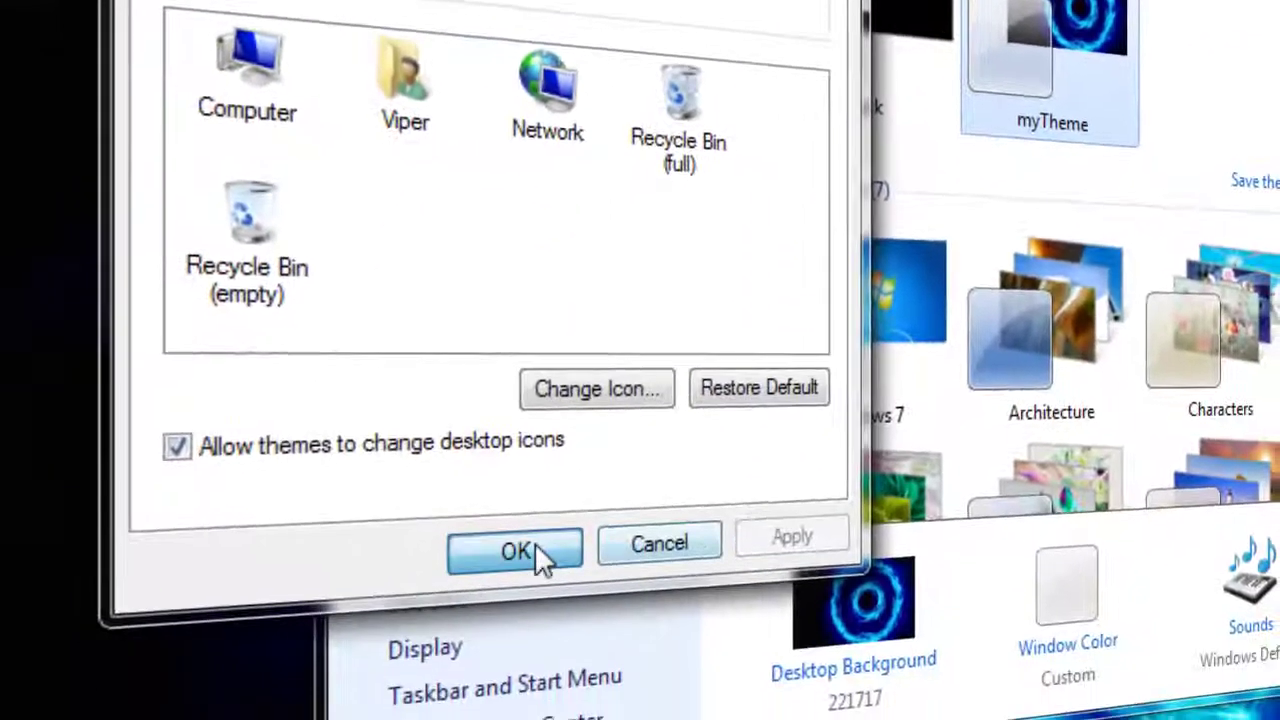
pyautogui.click(530, 550)
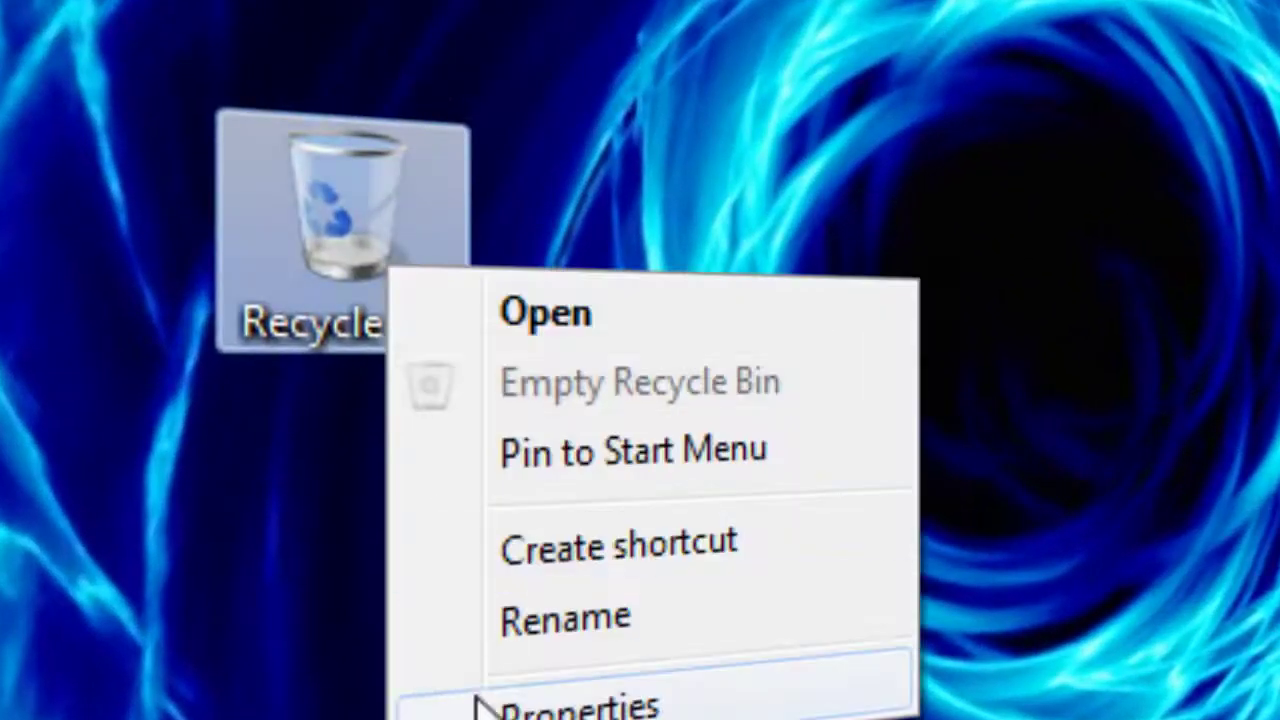
# Set OS_w7 (C:) in the Recycle Bin properties back to a custom maximum size of 1024 MB and apply it.
pyautogui.click(486, 698)
pyautogui.click(688, 719)
pyautogui.scroll(-1, 515, 490)
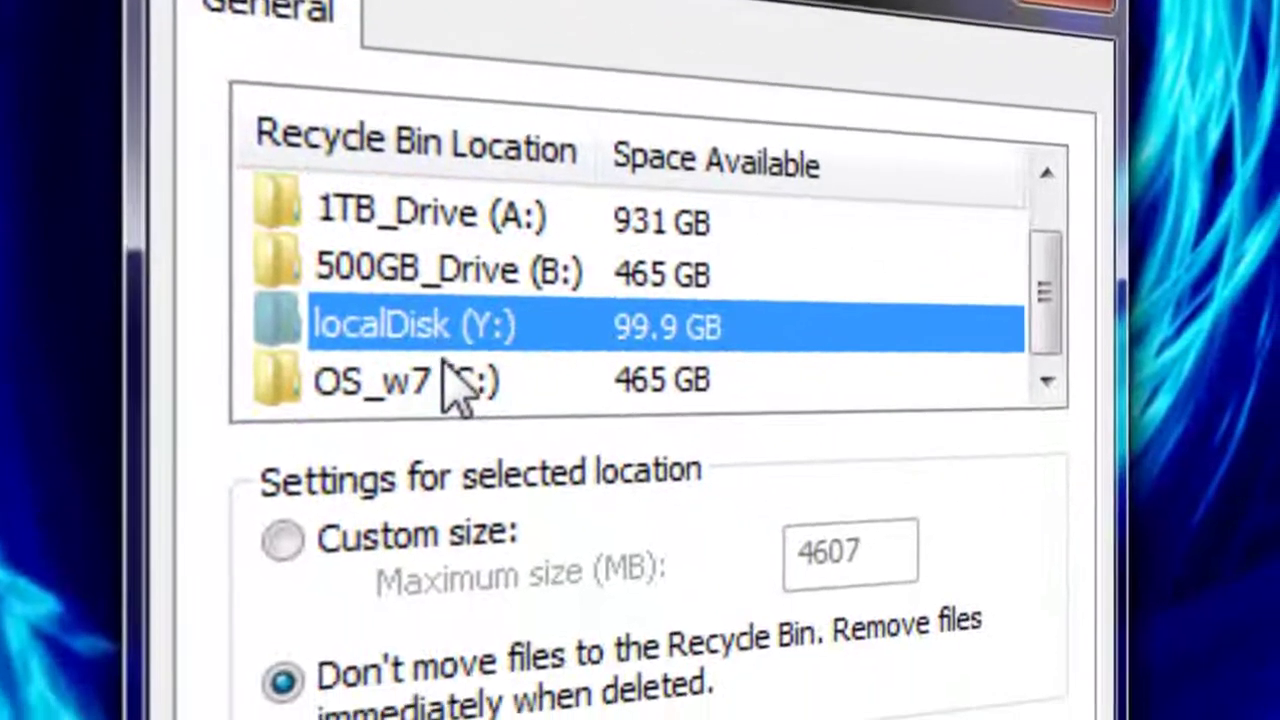
pyautogui.click(522, 490)
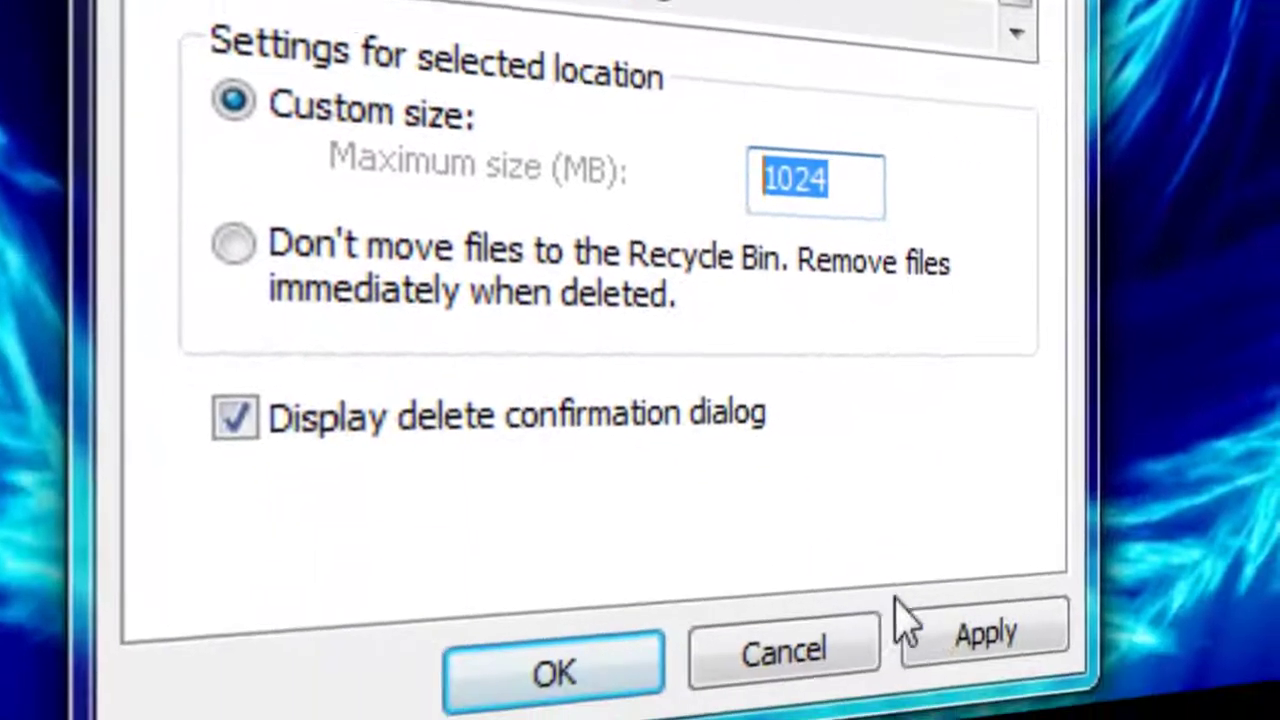
pyautogui.click(950, 630)
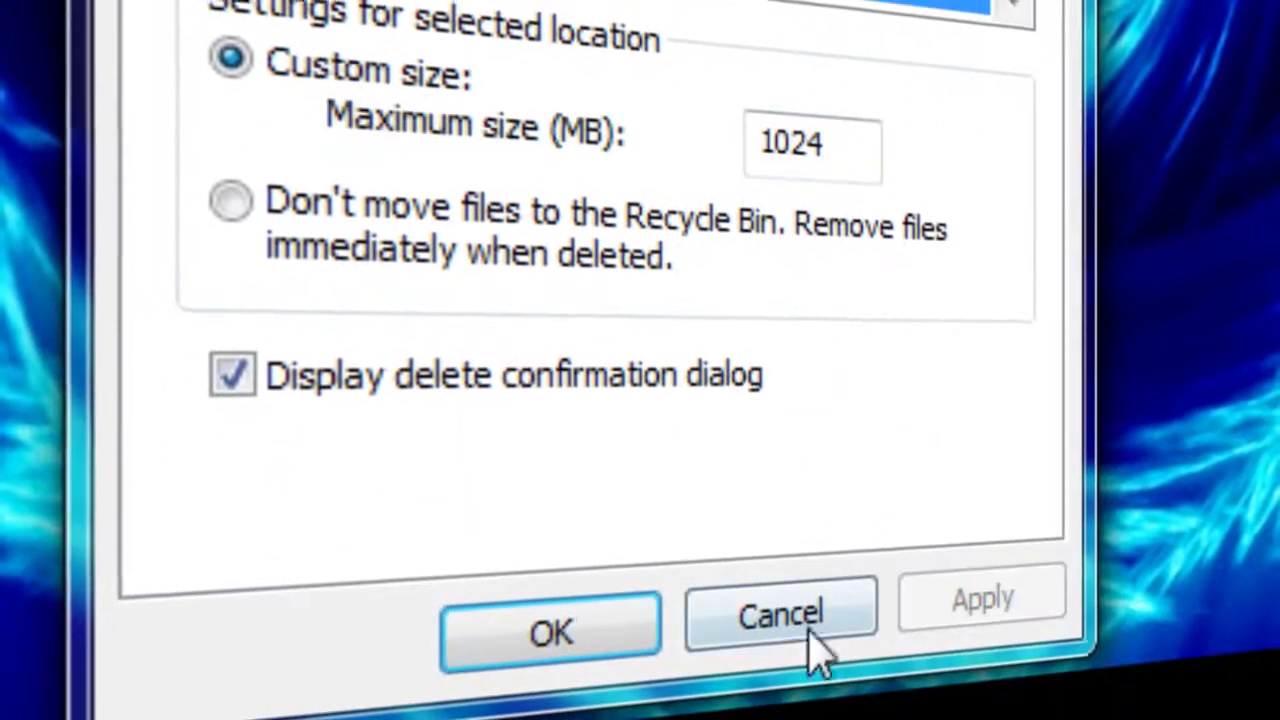